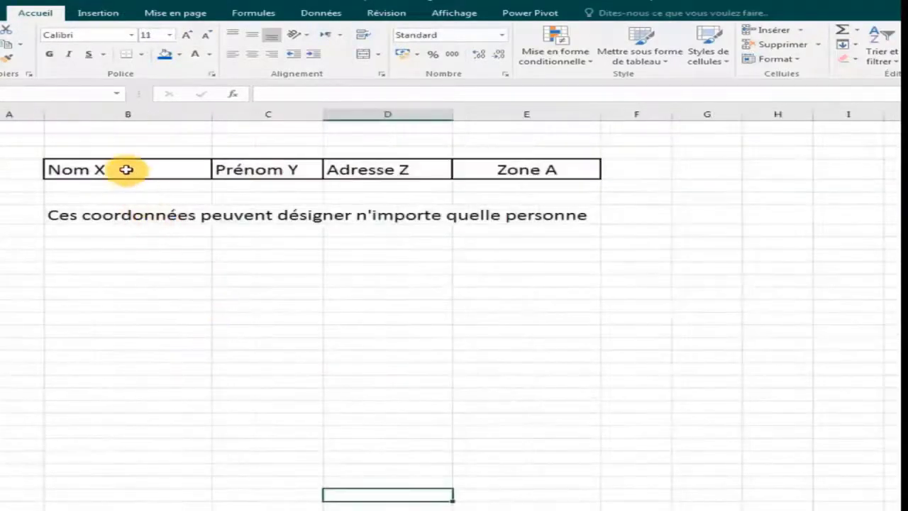
Step: Review the placeholder cells from Nom X to Zone A and the operations list item on adding and deleting columns and rows
left_click(127, 172)
left_click(357, 266)
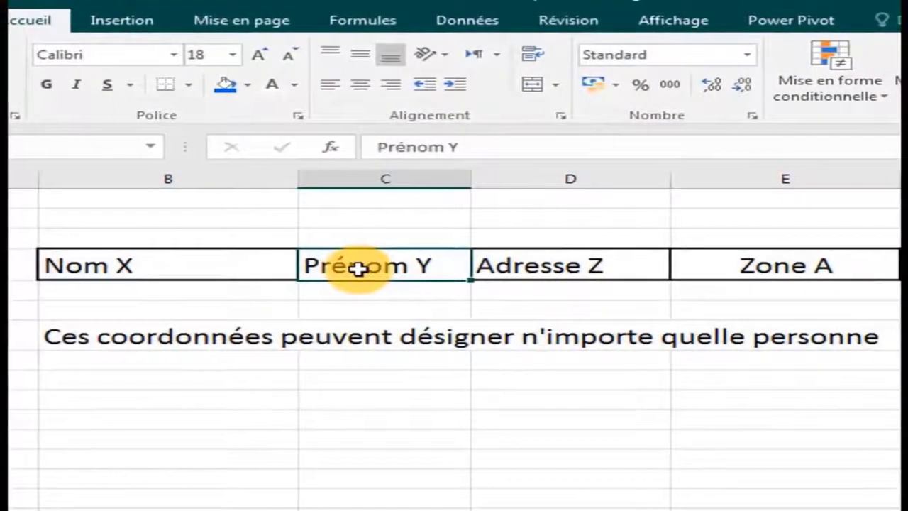
left_click(527, 269)
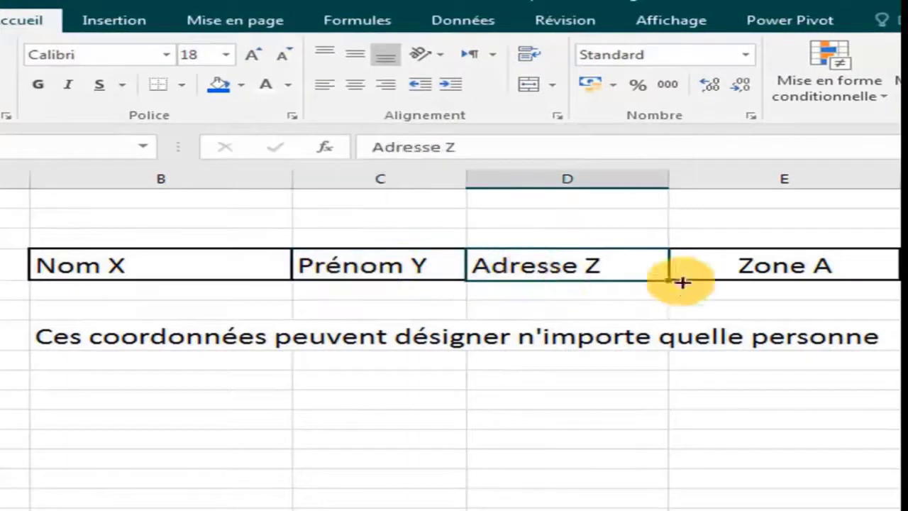
left_click(760, 263)
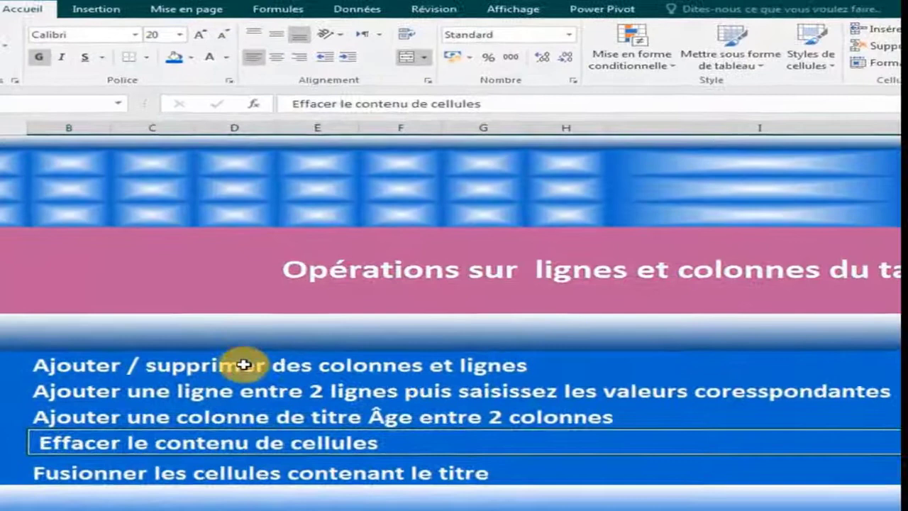
left_click(32, 366)
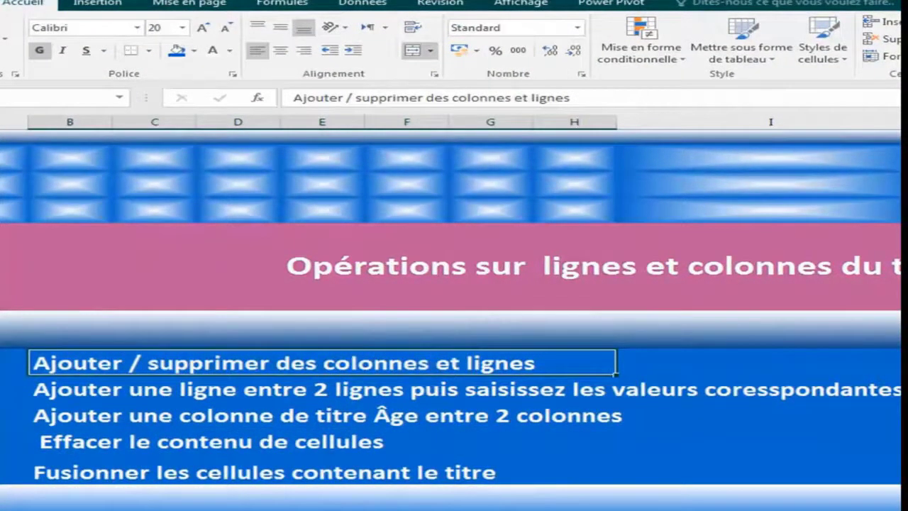
left_click(153, 508)
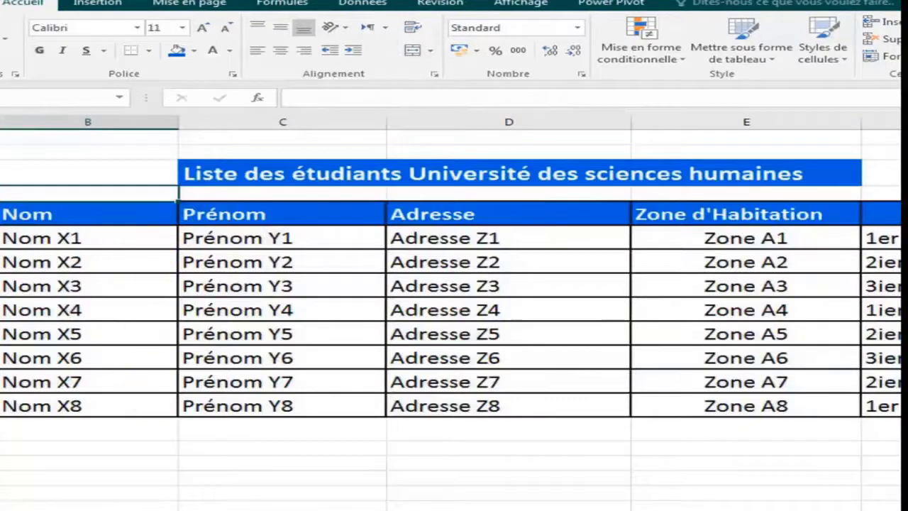
left_click(170, 508)
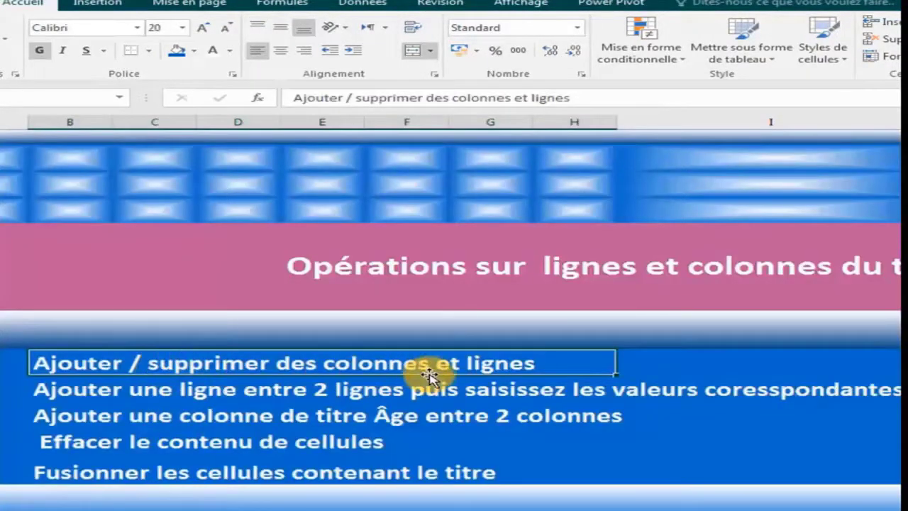
Step: In the student list, delete the entire row containing Nom X4
left_click(88, 507)
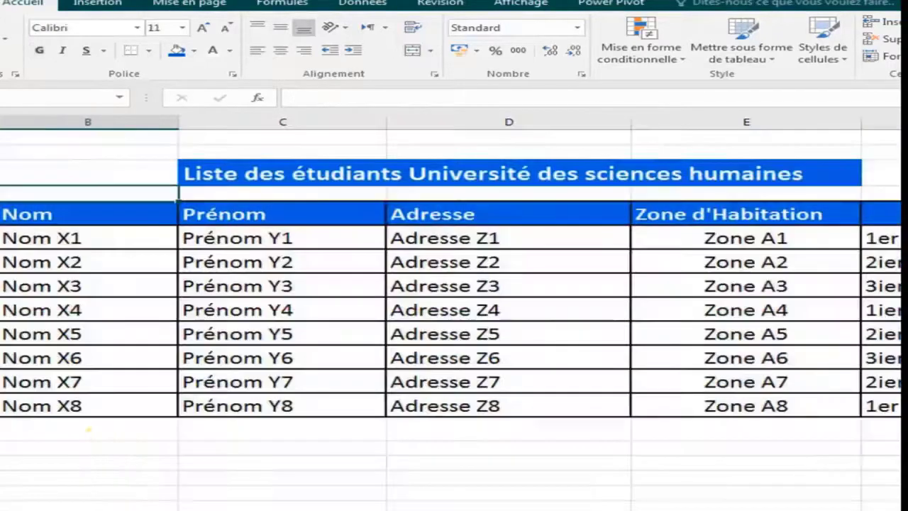
left_click(24, 310)
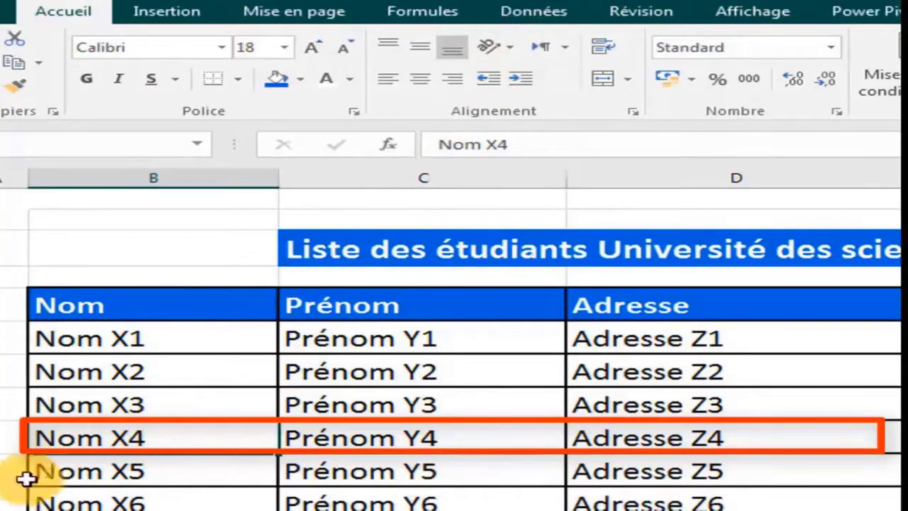
right_click(124, 440)
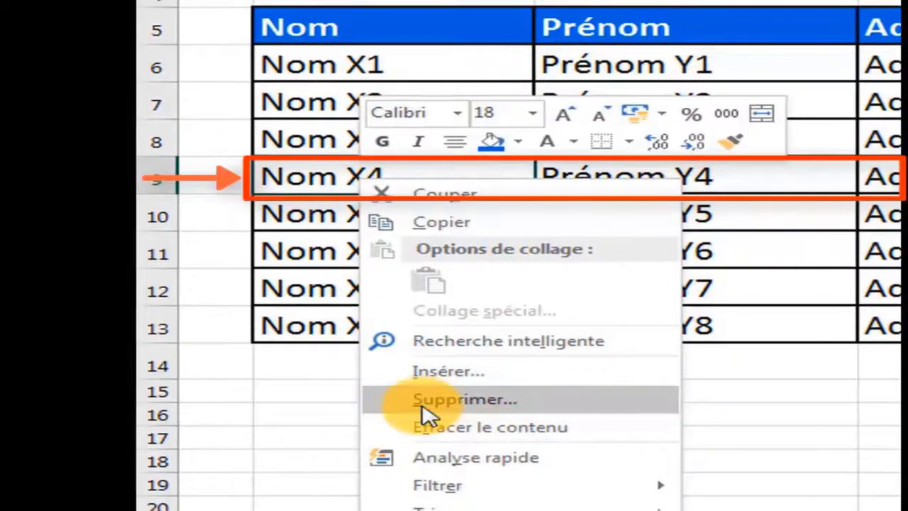
left_click(424, 404)
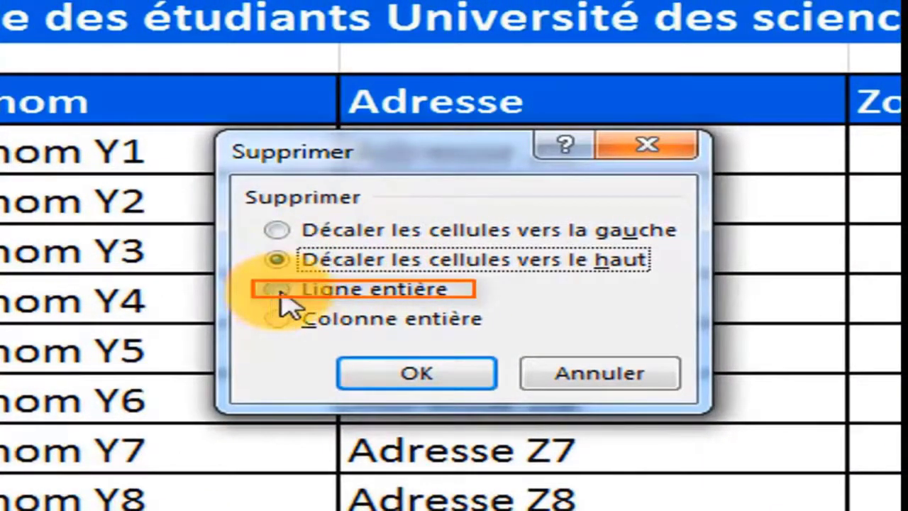
left_click(280, 292)
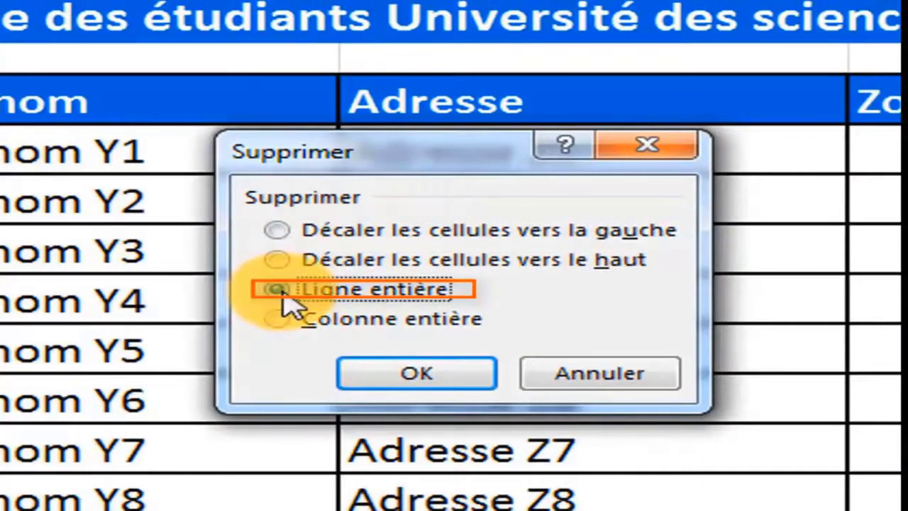
left_click(422, 380)
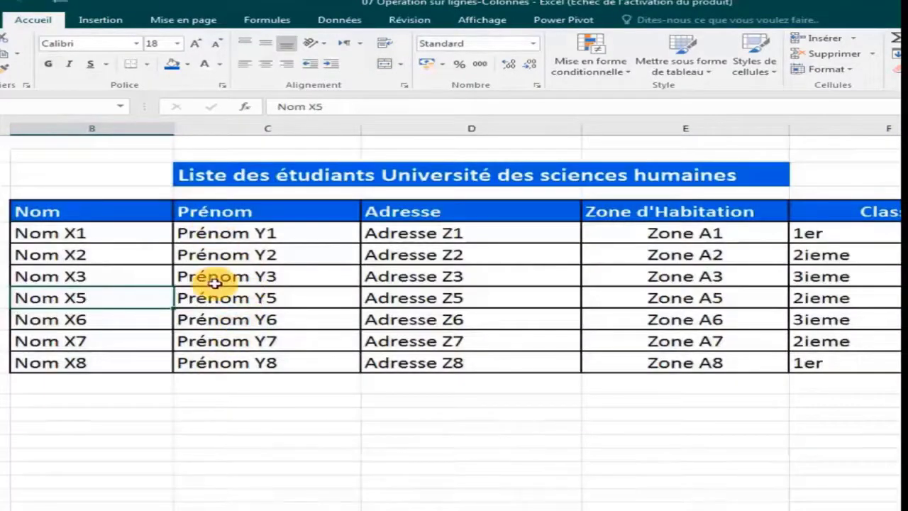
Step: Insert an entire blank row between the Nom X3 and Nom X5 rows of the student list
left_click(215, 282)
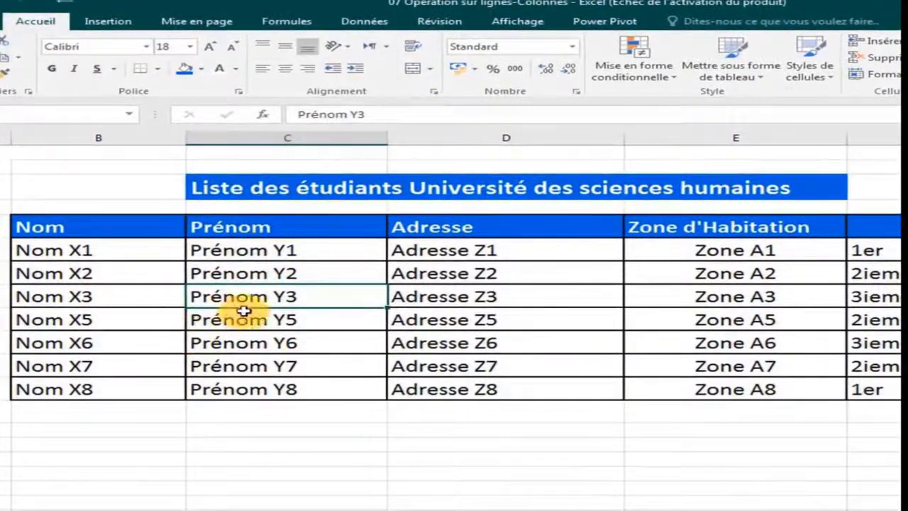
left_click(92, 296)
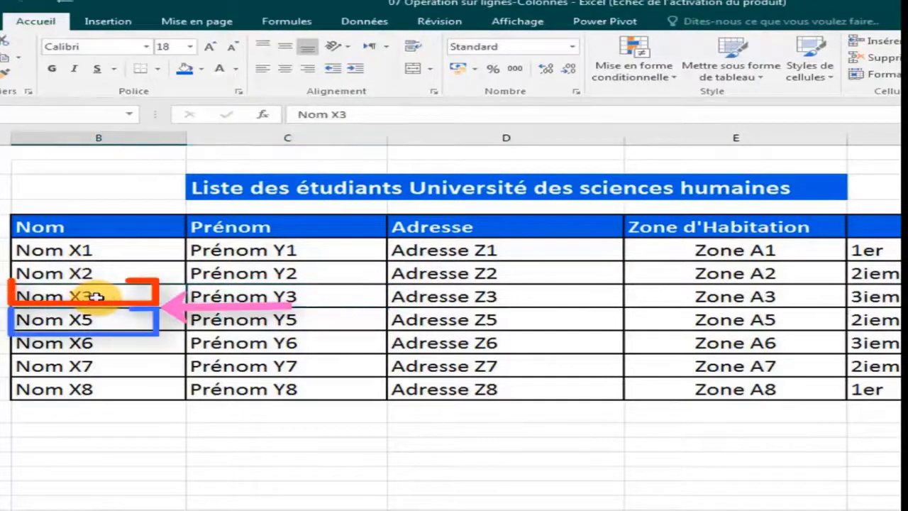
left_click(100, 319)
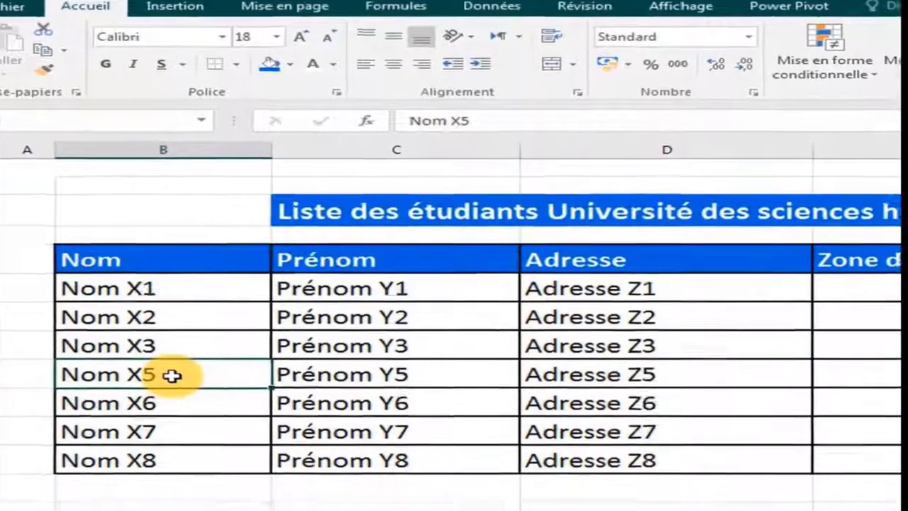
right_click(190, 402)
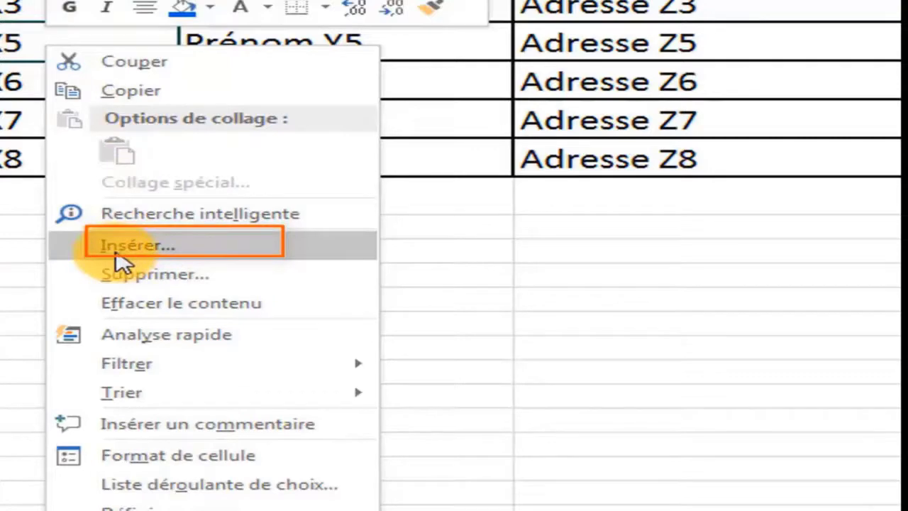
left_click(125, 259)
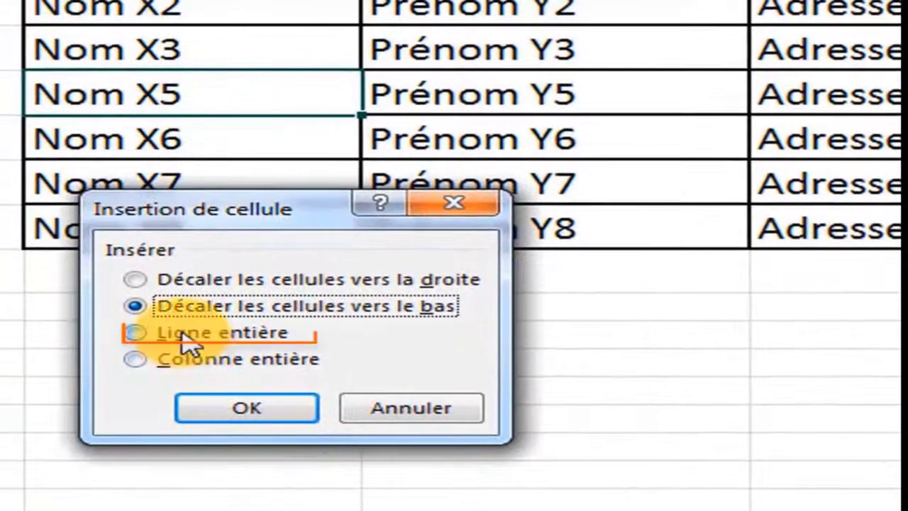
left_click(88, 301)
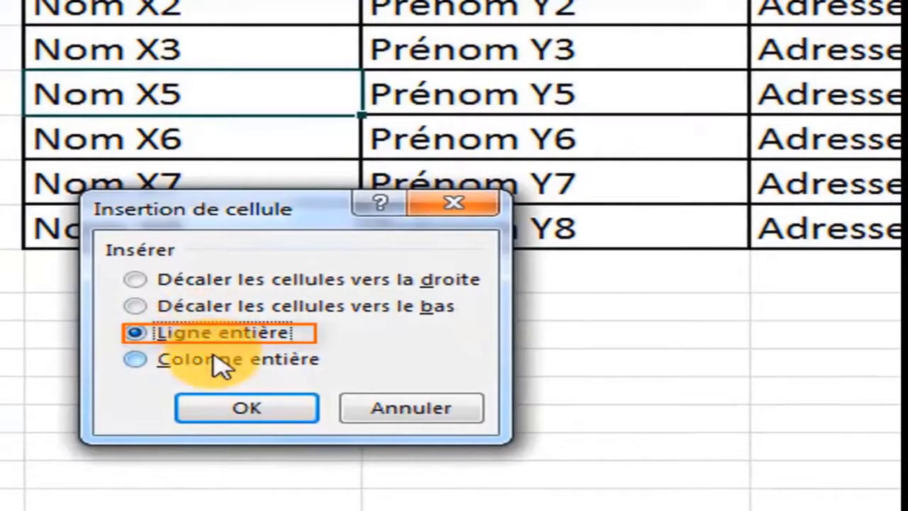
left_click(240, 410)
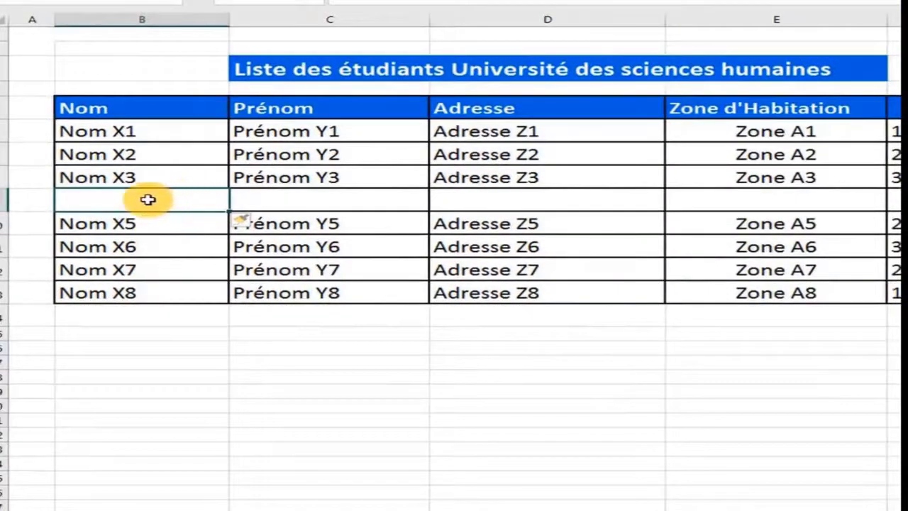
Step: Fill the new blank table row with a muted green theme color and dismiss the Windows color scheme prompt
left_click_drag(148, 198, 861, 205)
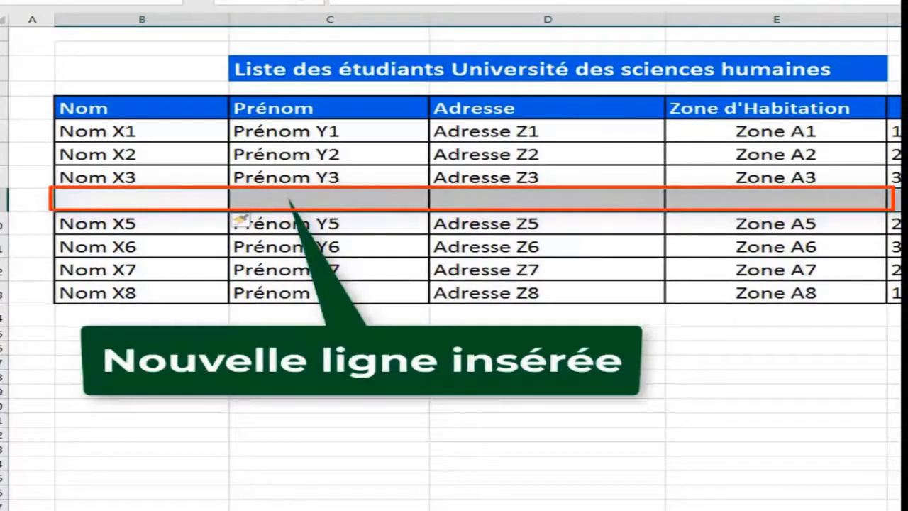
left_click(425, 45)
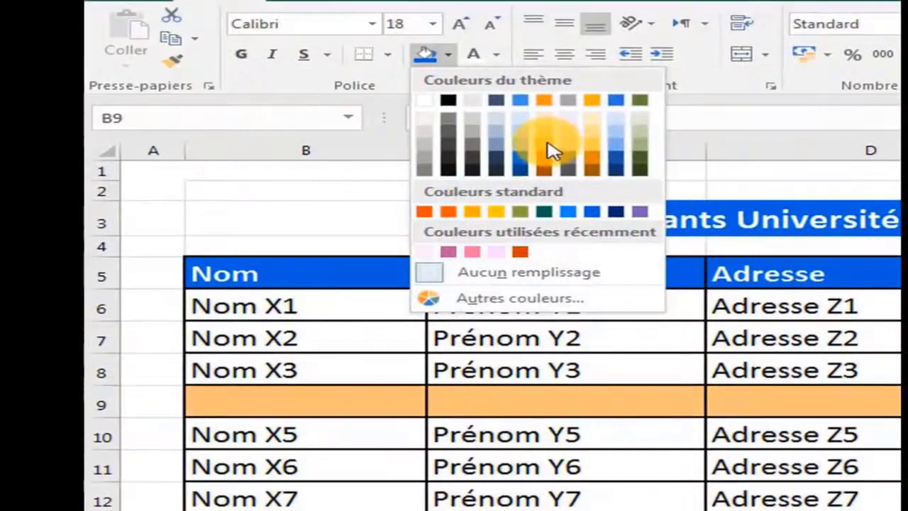
left_click(638, 155)
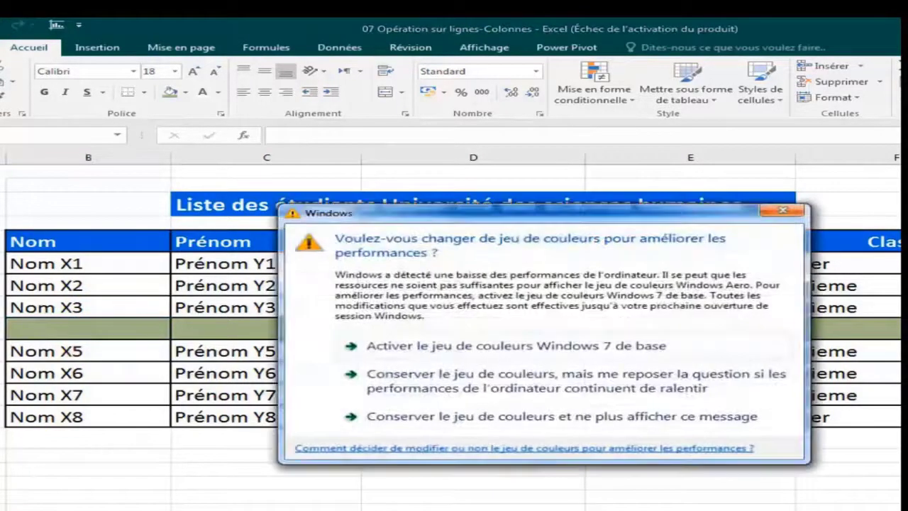
left_click(783, 212)
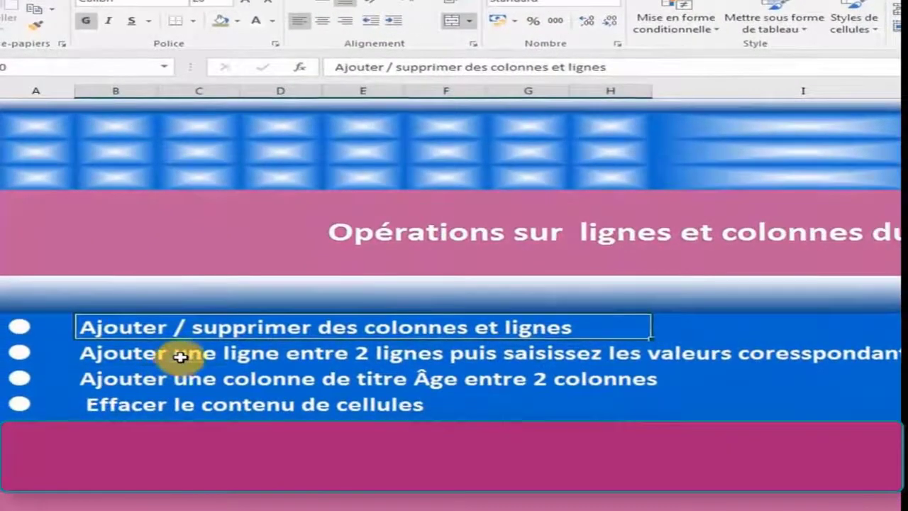
Step: In the green row of the student list, enter Nom X3-1 under Nom and Prénom Y3-1 under Prénom
left_click(183, 351)
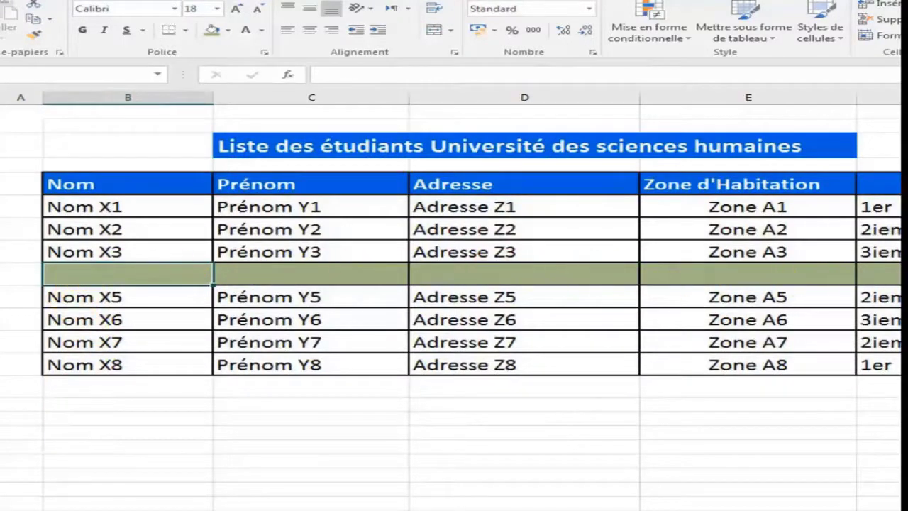
double_click(130, 275)
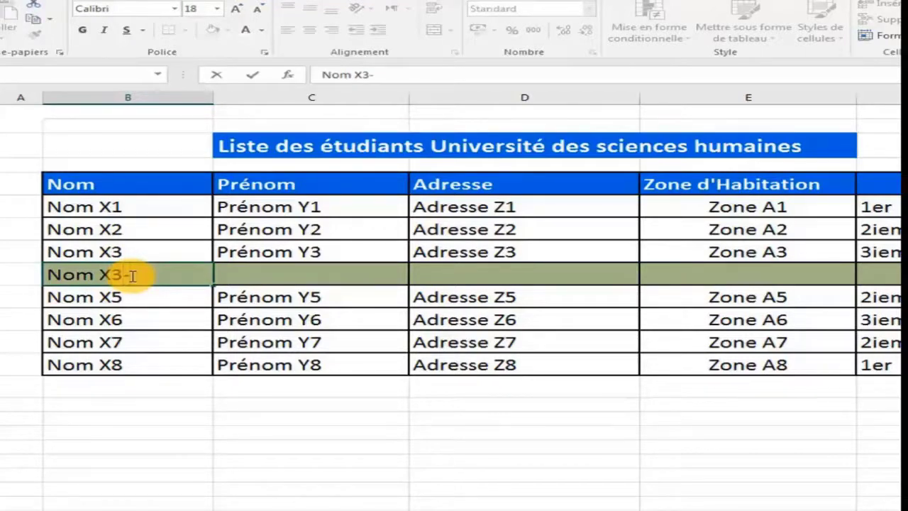
left_click(255, 271)
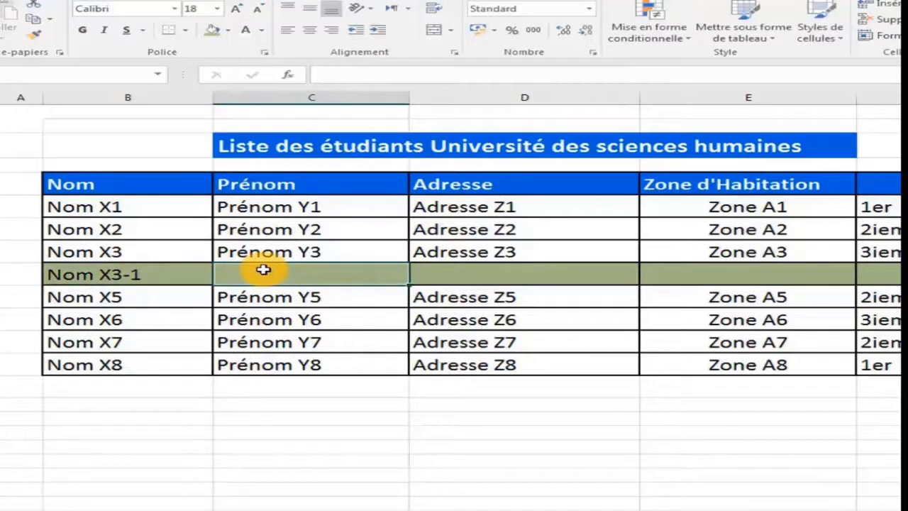
type("Prénom Y3-1")
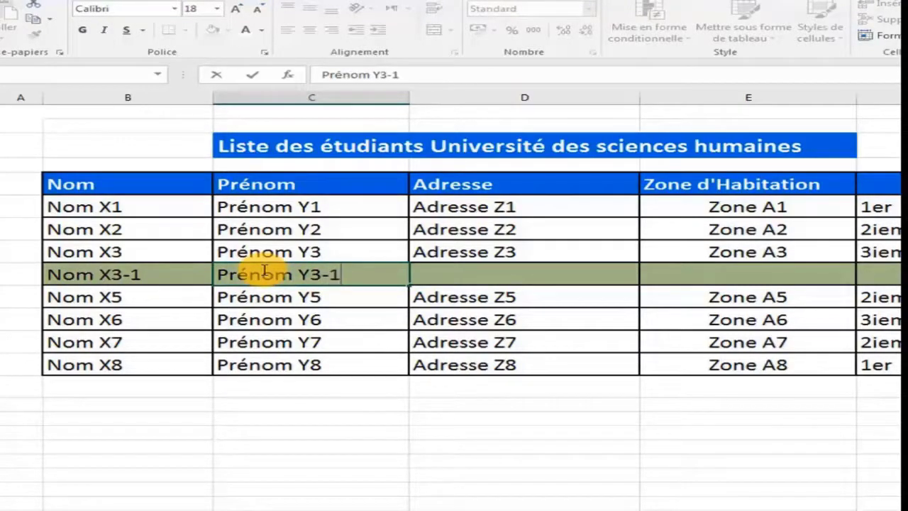
Step: Enter Adresse Z3-1 in the Adresse column of the green row
left_click(436, 273)
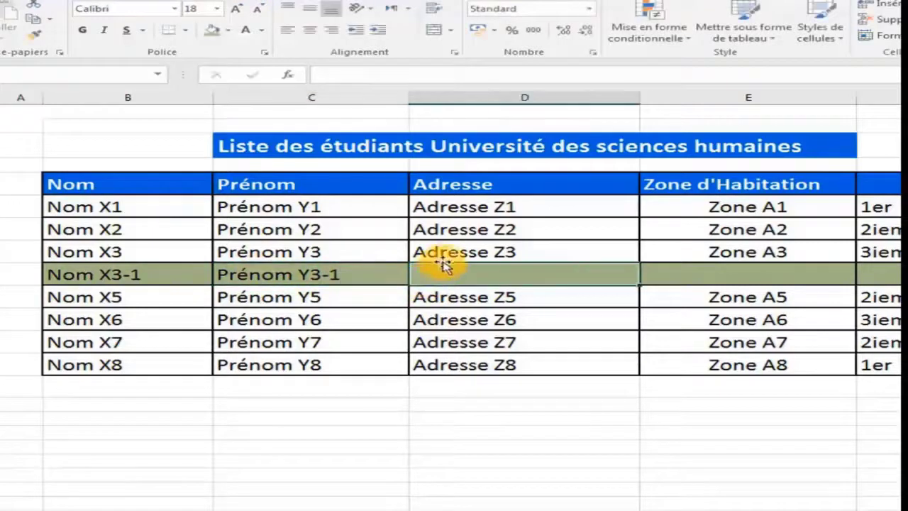
double_click(451, 276)
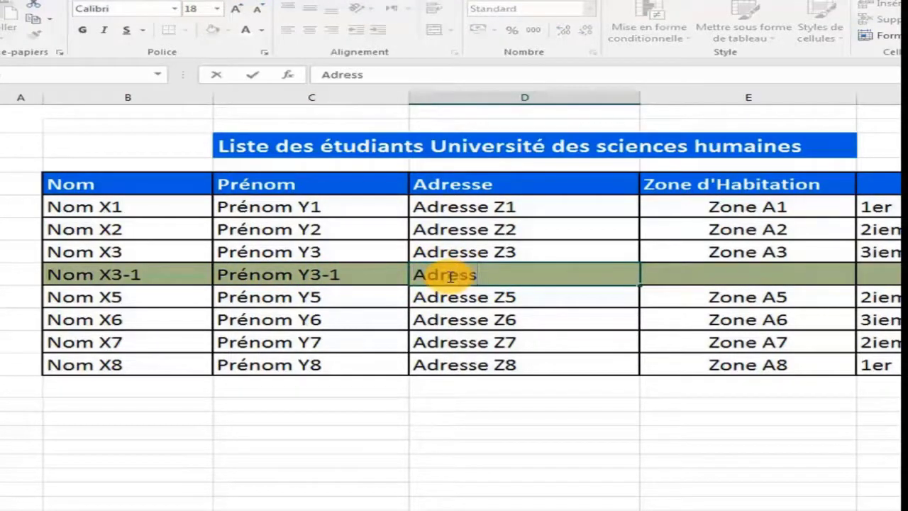
type("Adresse Z")
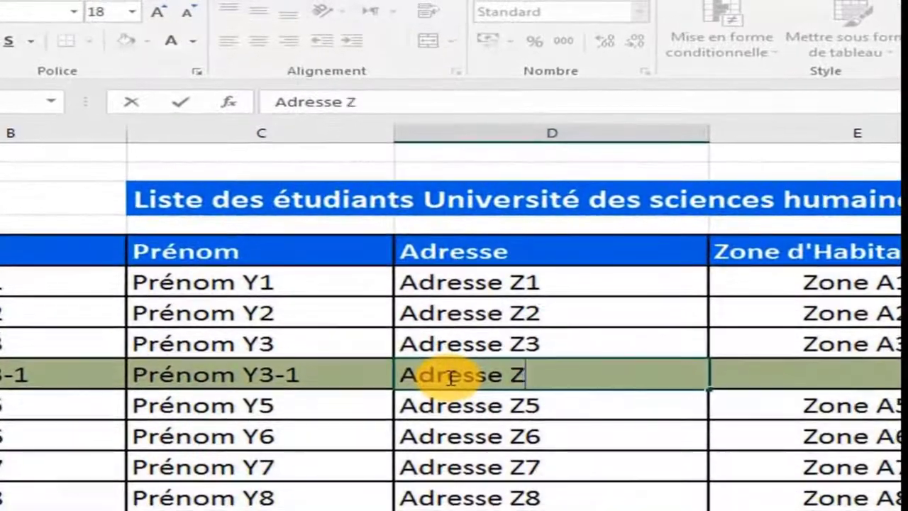
type("3-1")
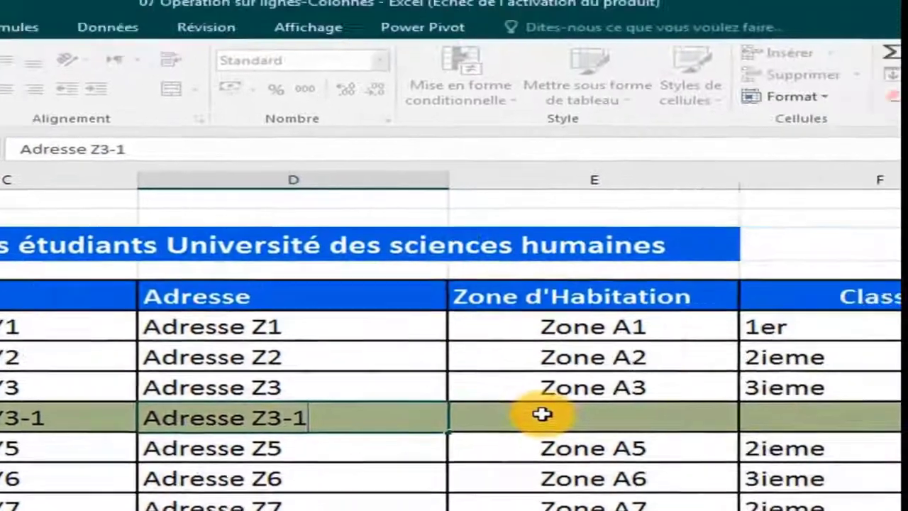
Step: Complete the green row with Zone A3-1 under Zone d'Habitation and 1er under Classe
left_click(800, 372)
type("Zone")
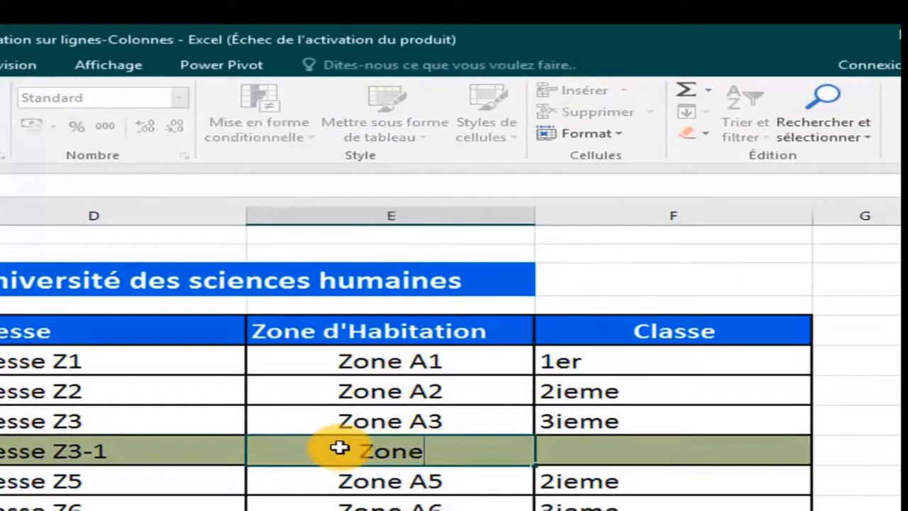
type(" A3-1")
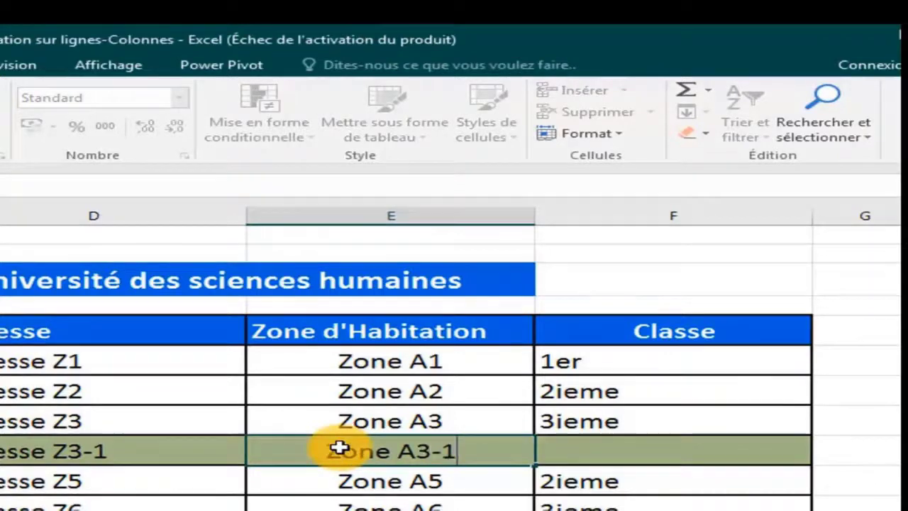
key("Return")
left_click(549, 444)
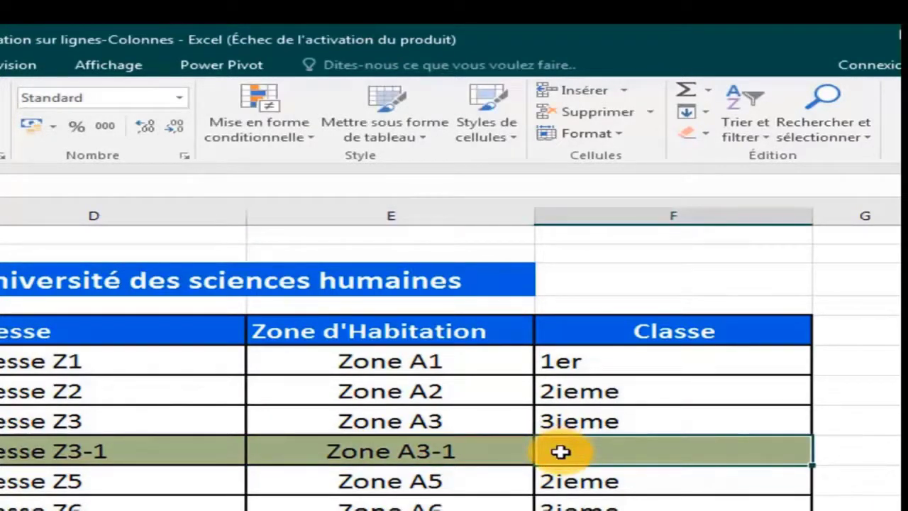
type("1er")
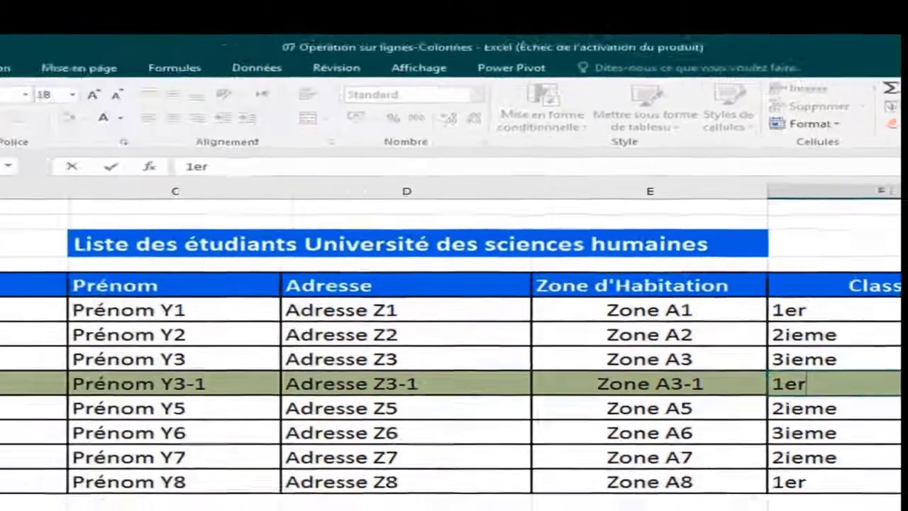
Step: Confirm 1er as the Classe value of the green row
key("Return")
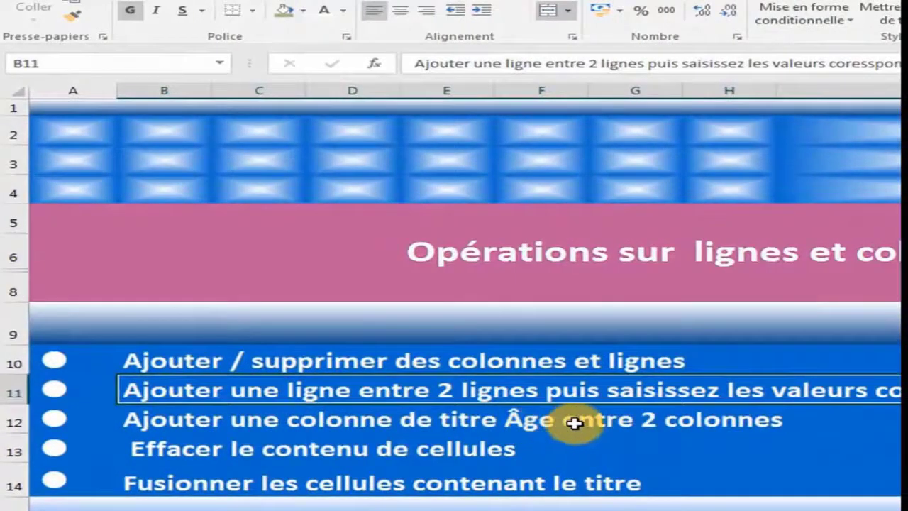
Step: Insert an entire new column between the Adresse and Zone d'Habitation columns of the student list
left_click(753, 433)
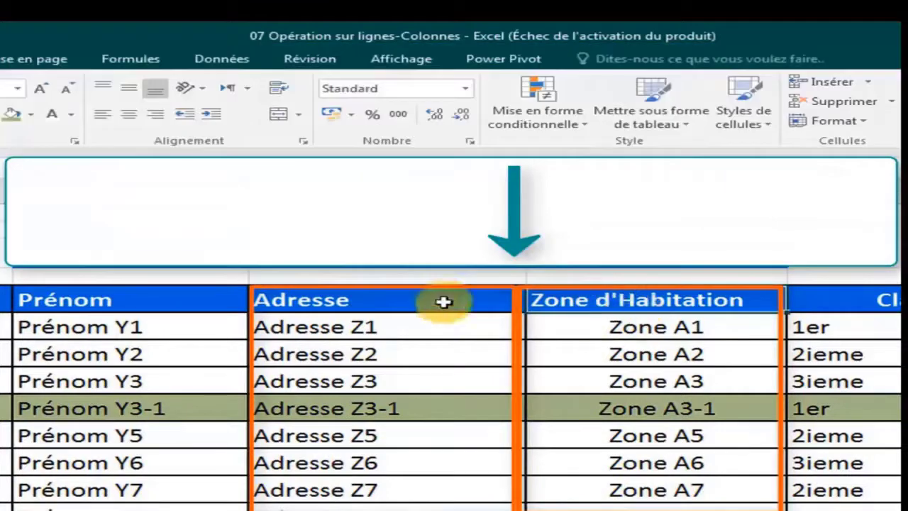
left_click(420, 299)
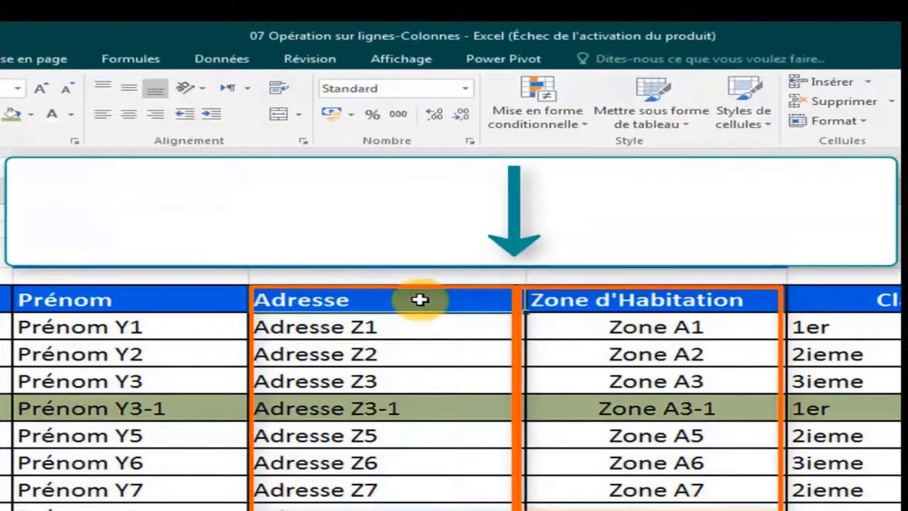
left_click(563, 307)
left_click(480, 307)
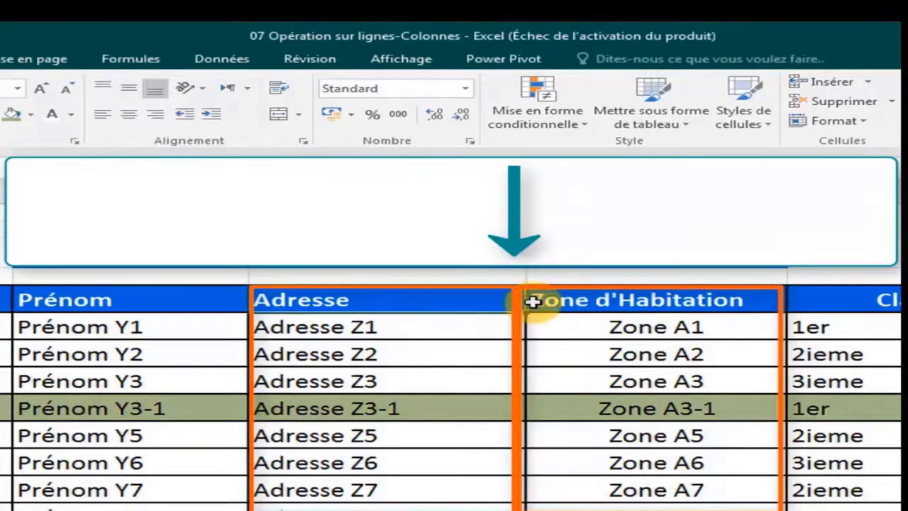
left_click(600, 304)
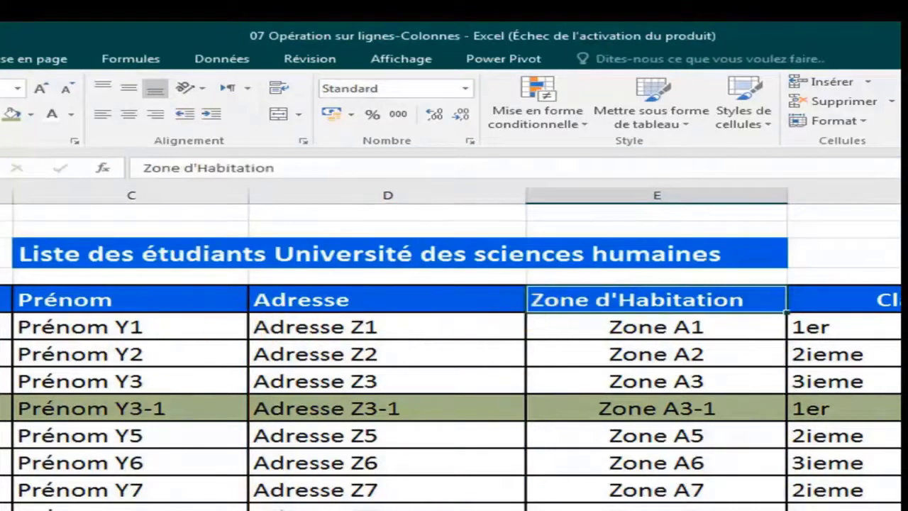
right_click(654, 305)
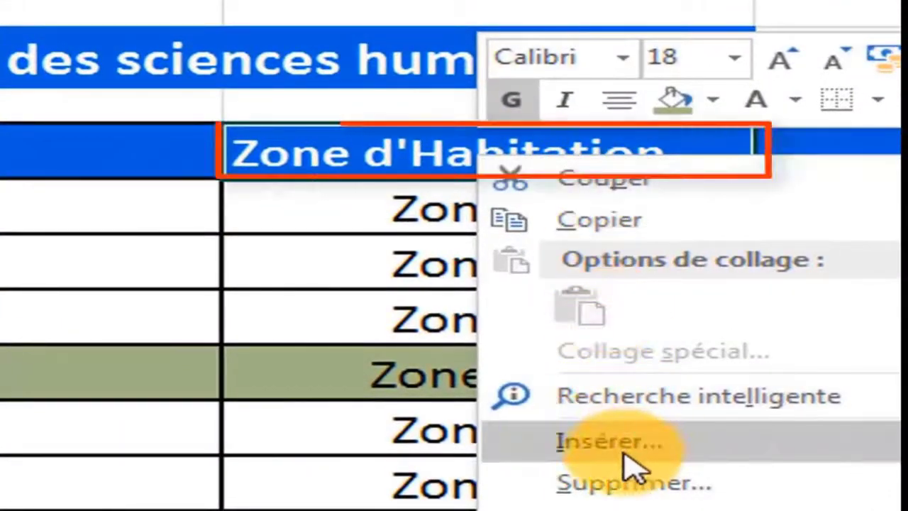
left_click(619, 447)
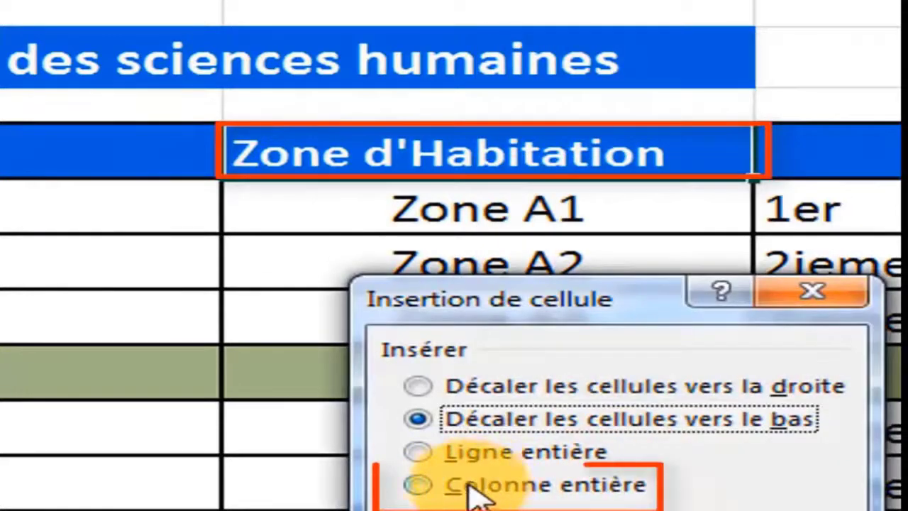
left_click(423, 487)
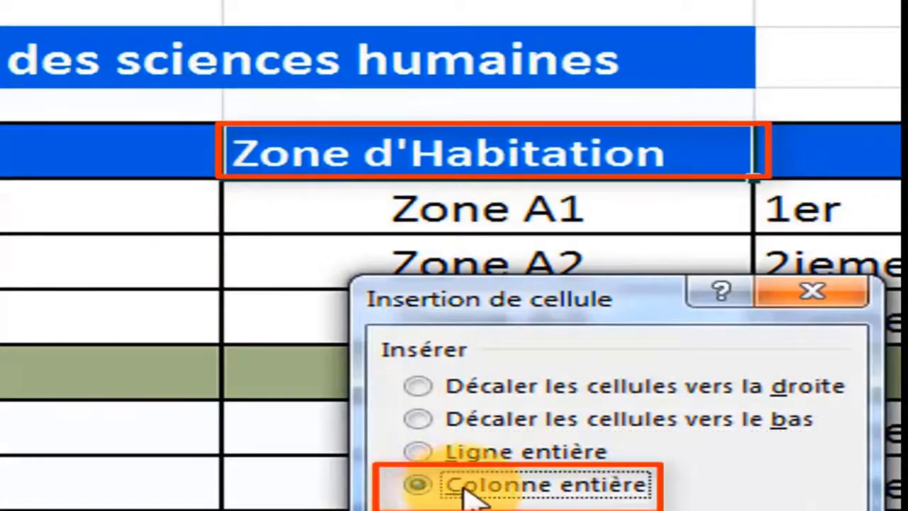
left_click(535, 509)
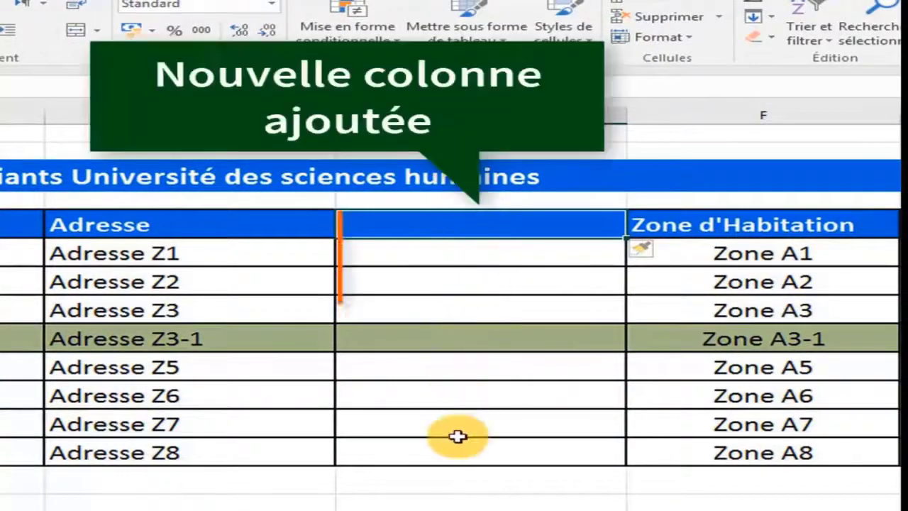
Step: Title the new blank column Äge in the table's header row
double_click(498, 228)
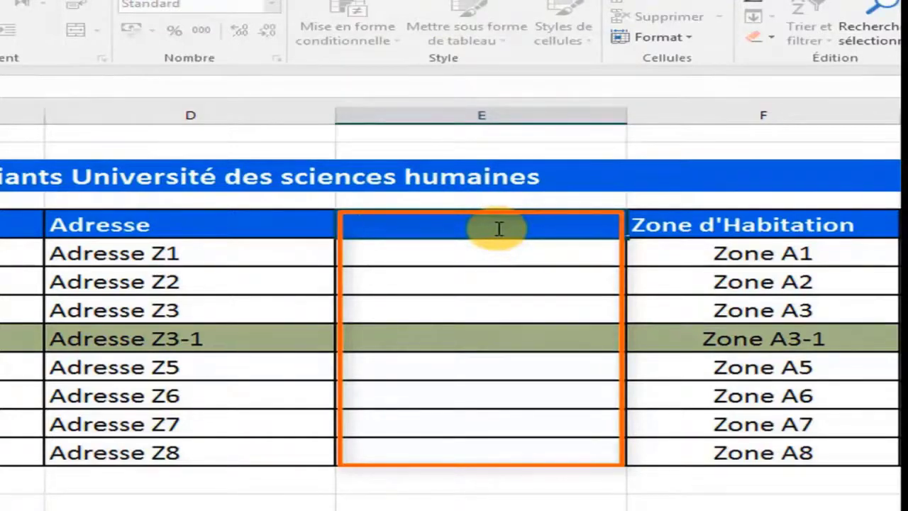
type("ge")
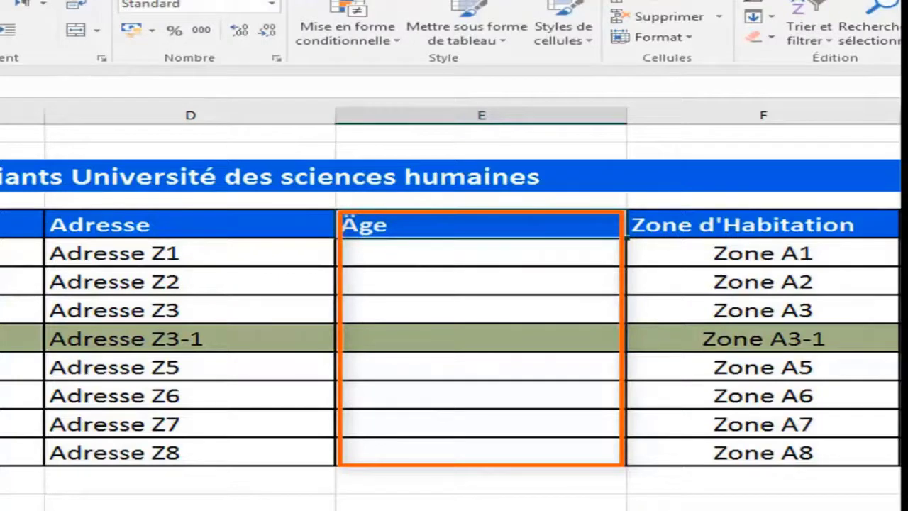
key("Return")
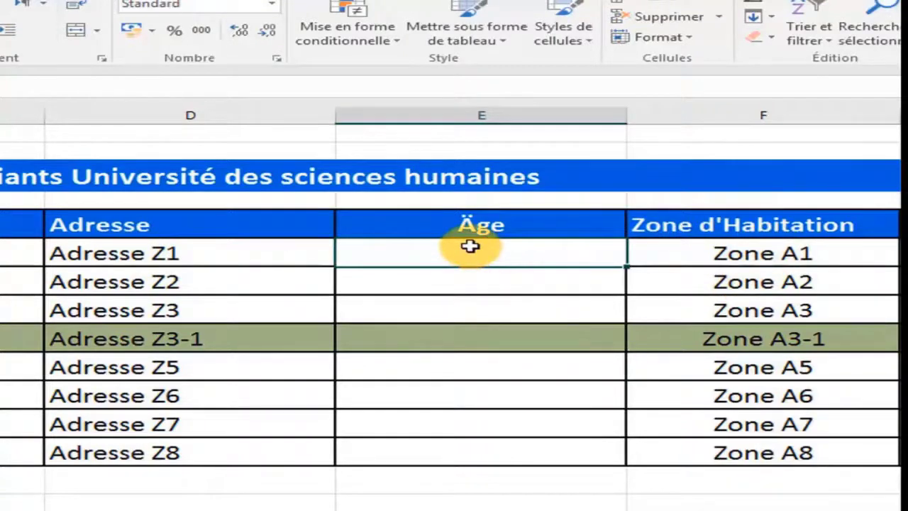
Step: In the Äge column, enter 30, 45, 25 and 32 for the rows from Adresse Z1 down to Adresse Z3-1
type("3")
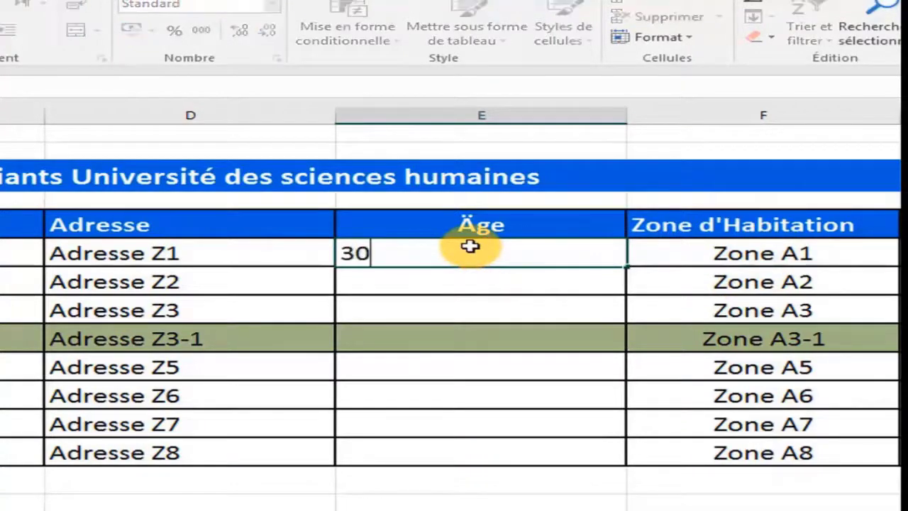
type("0")
left_click(456, 282)
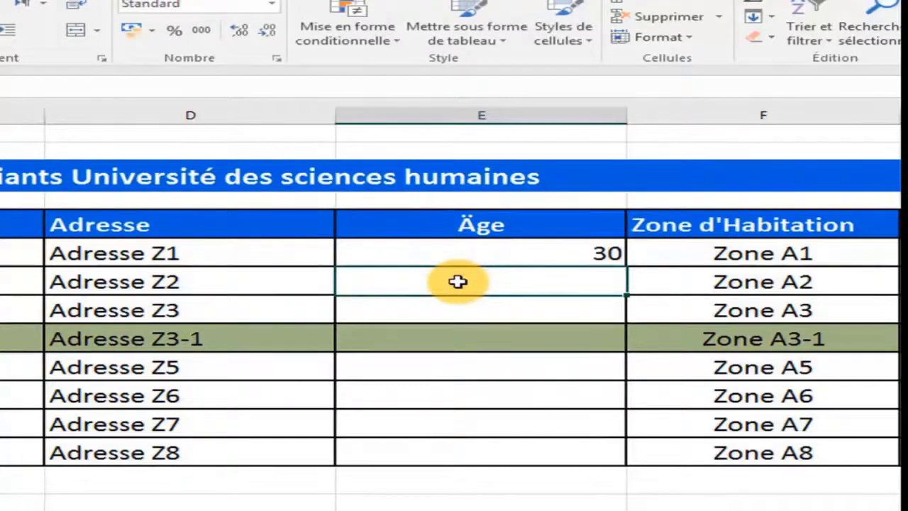
type("45")
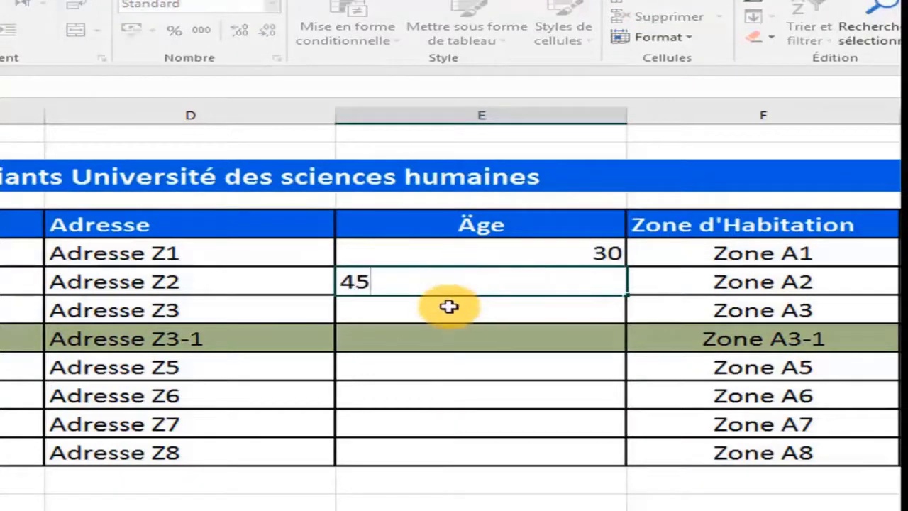
left_click(449, 307)
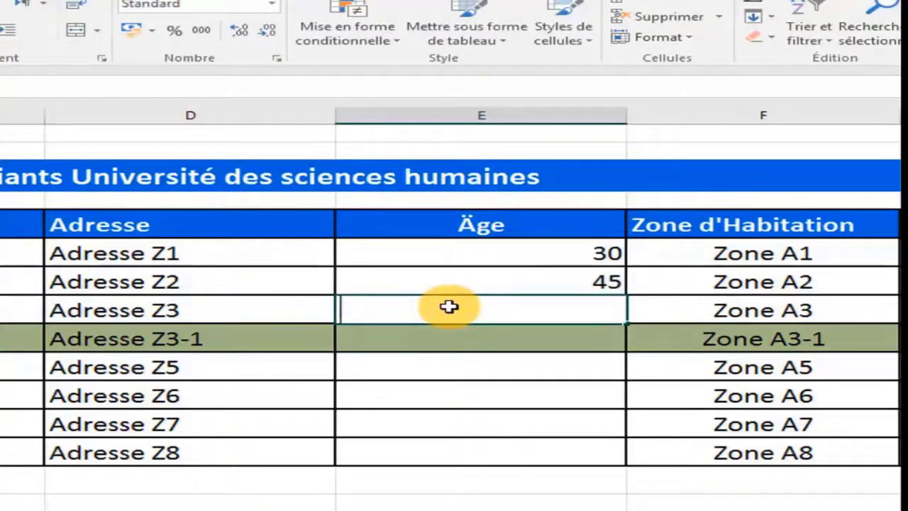
type("25")
left_click(462, 335)
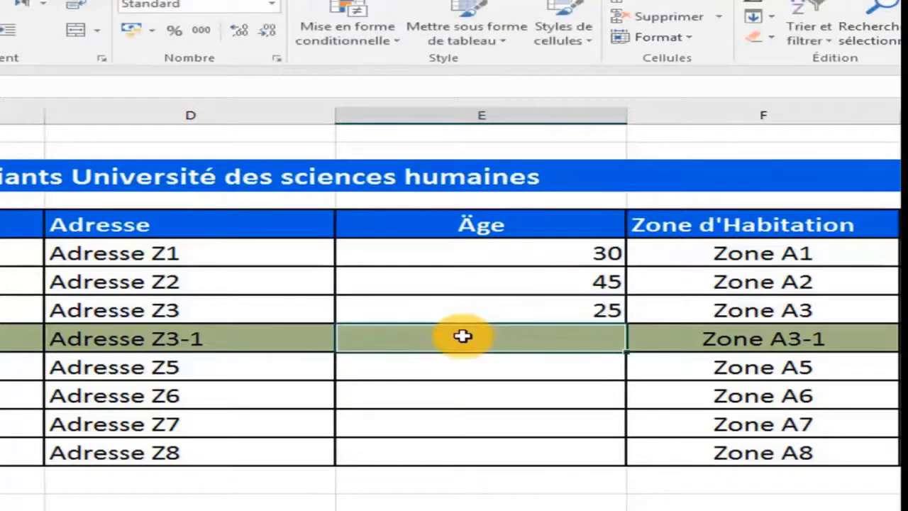
type("32")
Step: Complete the Äge column with 31, 28, 29 and 33 for the rows from Adresse Z5 down to Adresse Z8
left_click(468, 364)
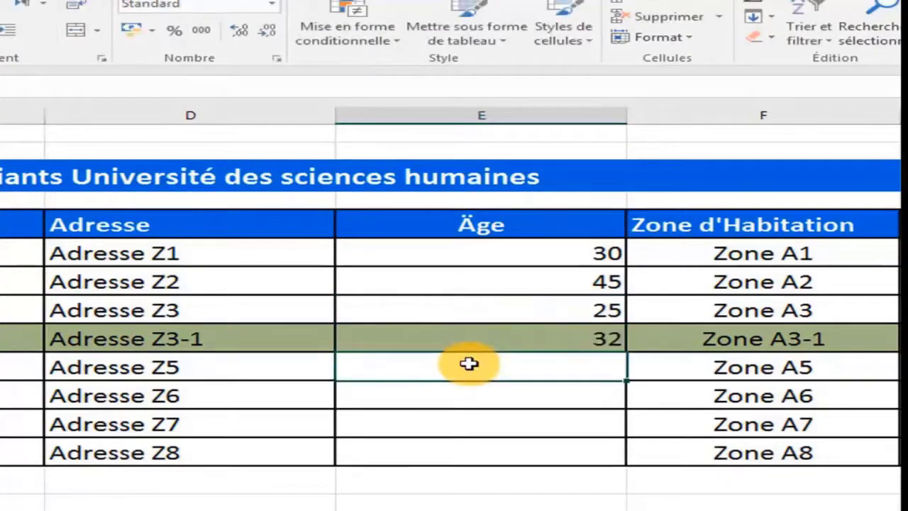
type("31")
left_click(472, 396)
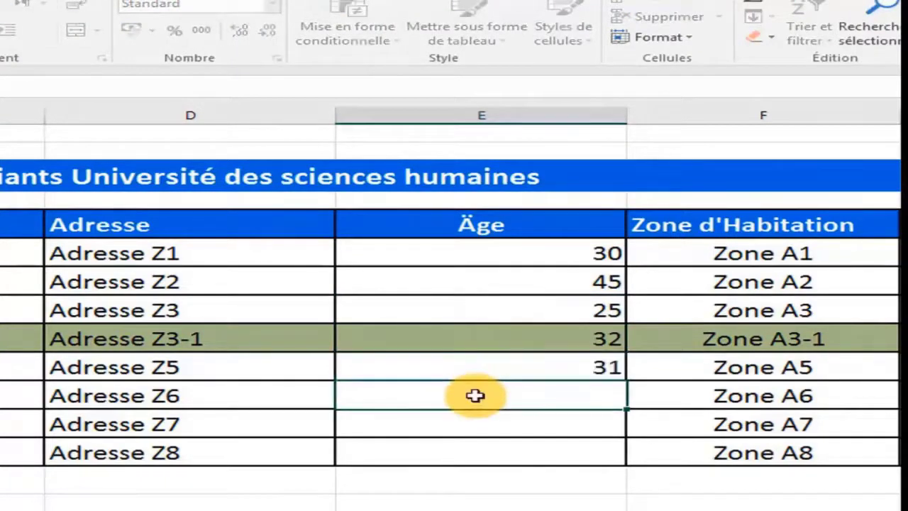
type("28")
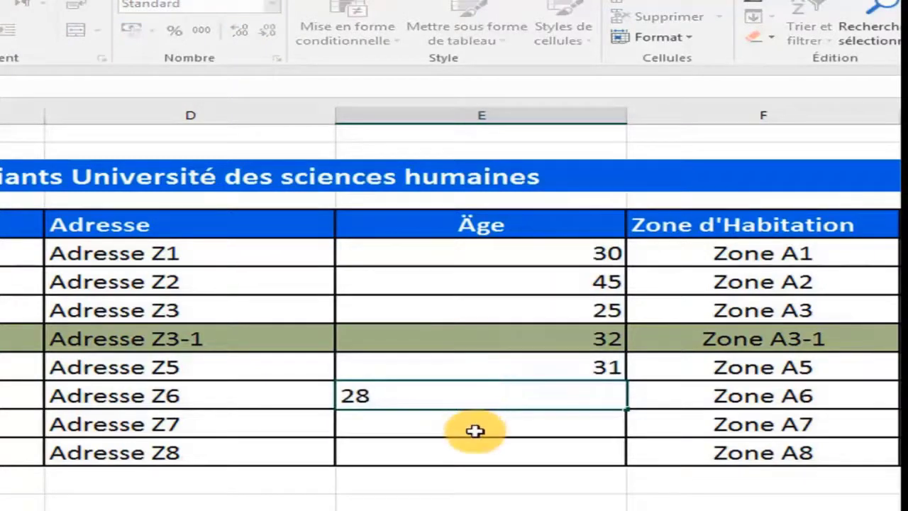
left_click(474, 430)
type("5")
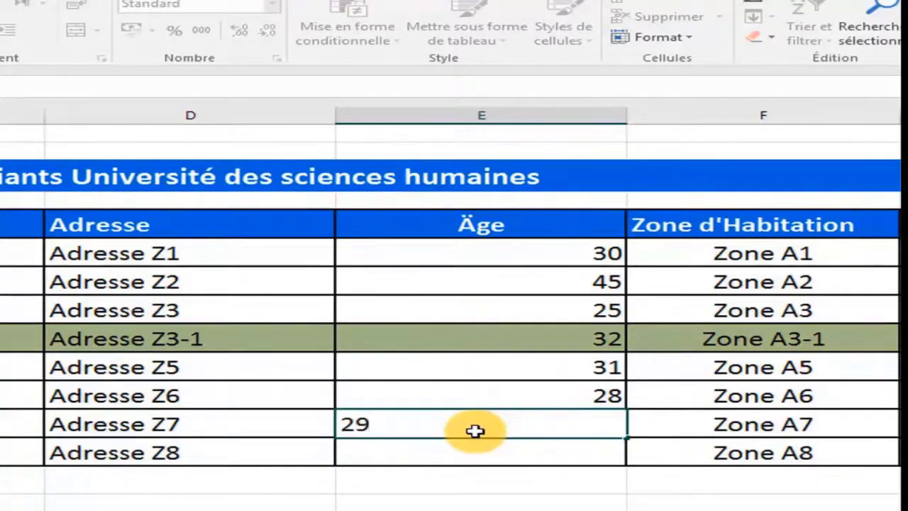
type("9")
left_click(475, 453)
type("33")
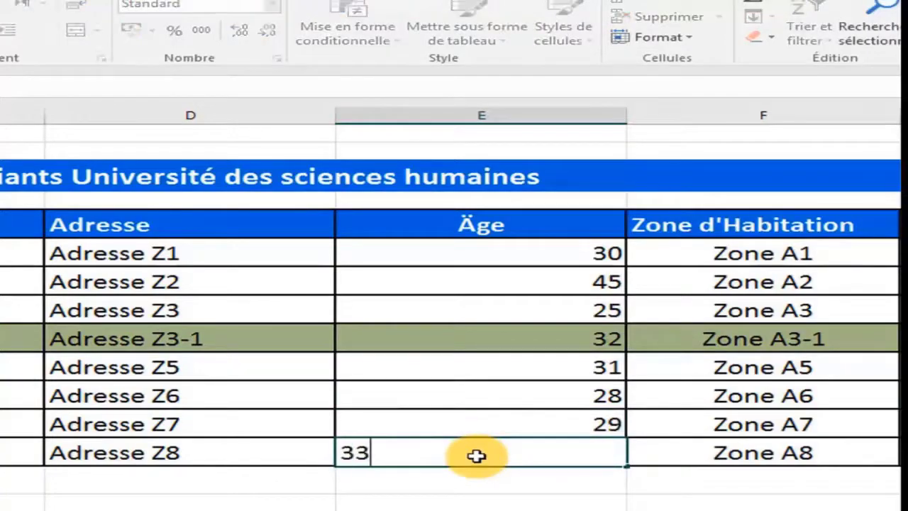
key("Return")
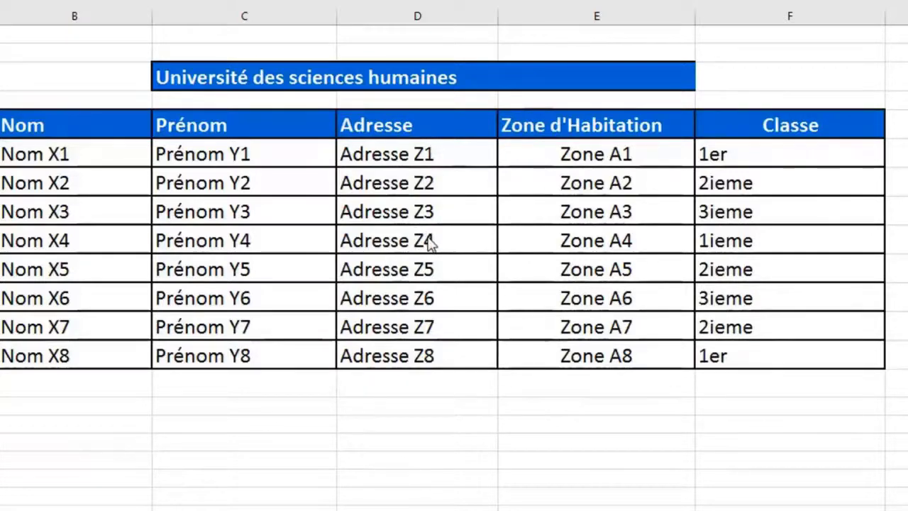
Step: Delete the Adresse sheet column from the Université des sciences humaines table
left_click(410, 211)
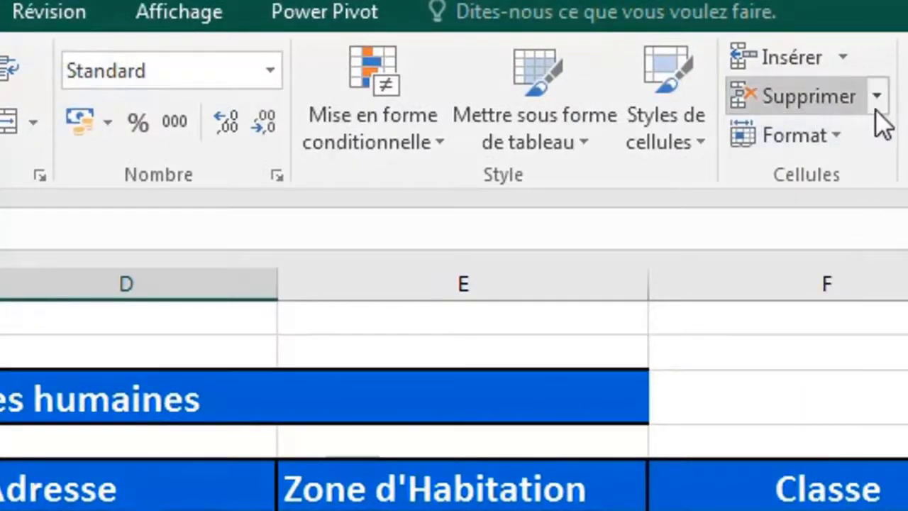
left_click(840, 103)
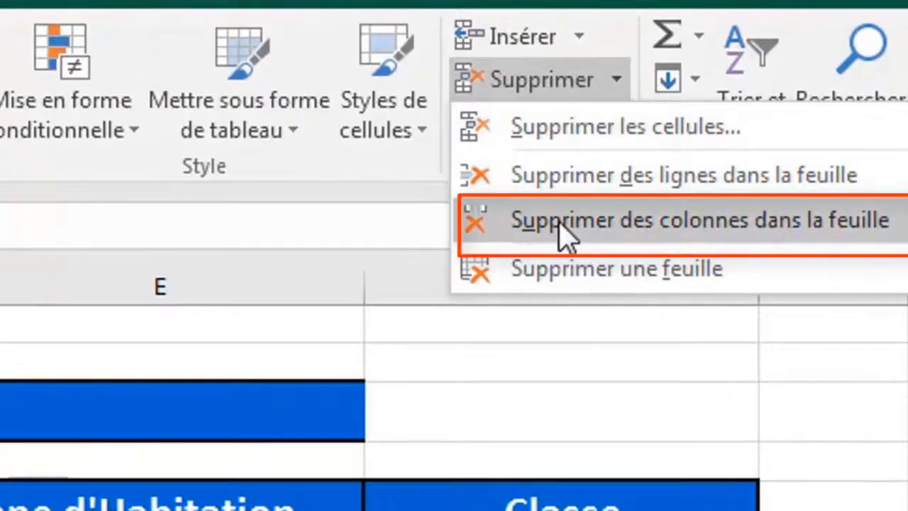
left_click(567, 231)
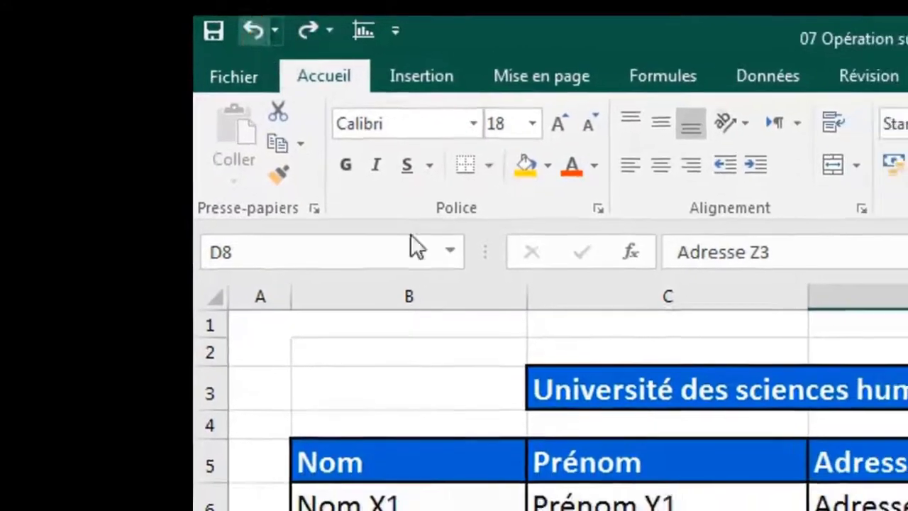
Step: Delete the entire column containing the Adresse Z3 cell, using the Colonne entière option
left_click(461, 258)
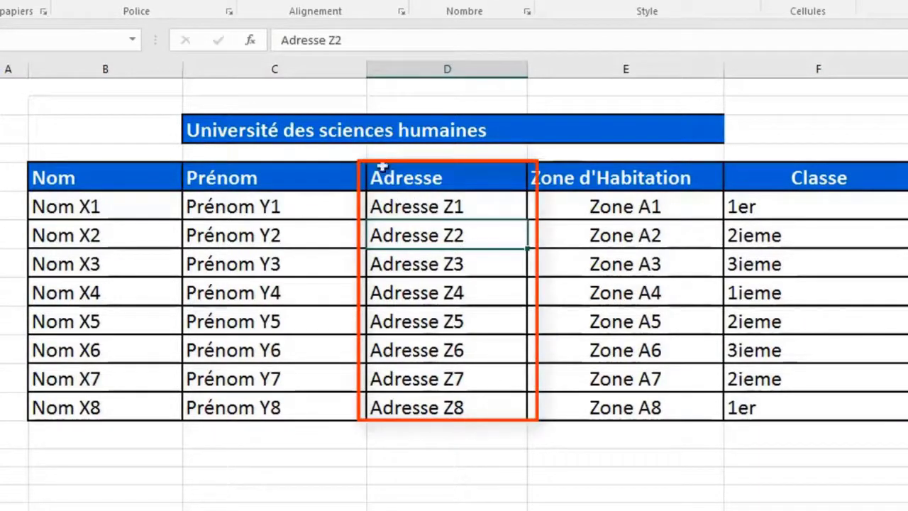
left_click(419, 264)
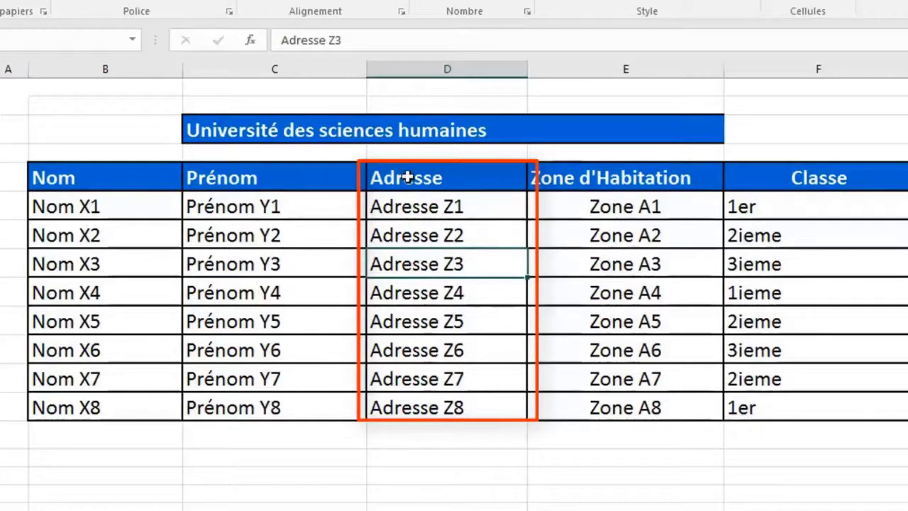
right_click(422, 267)
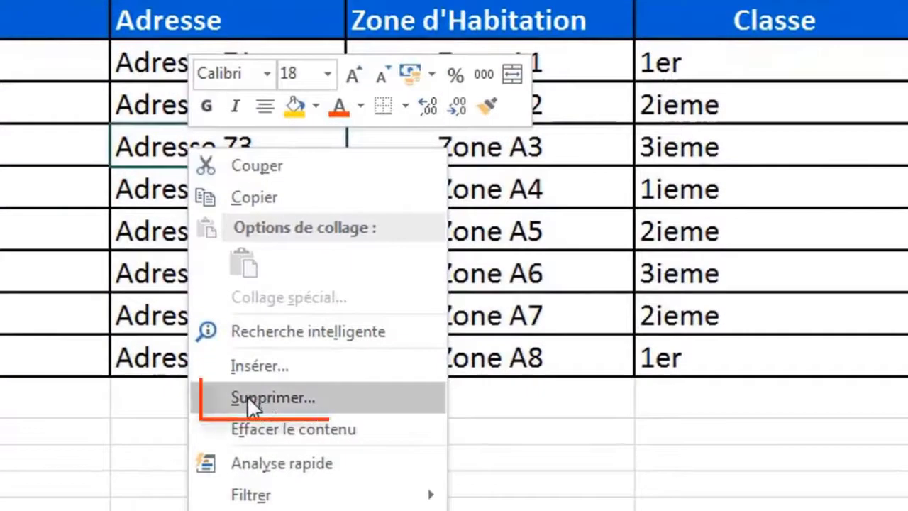
left_click(260, 397)
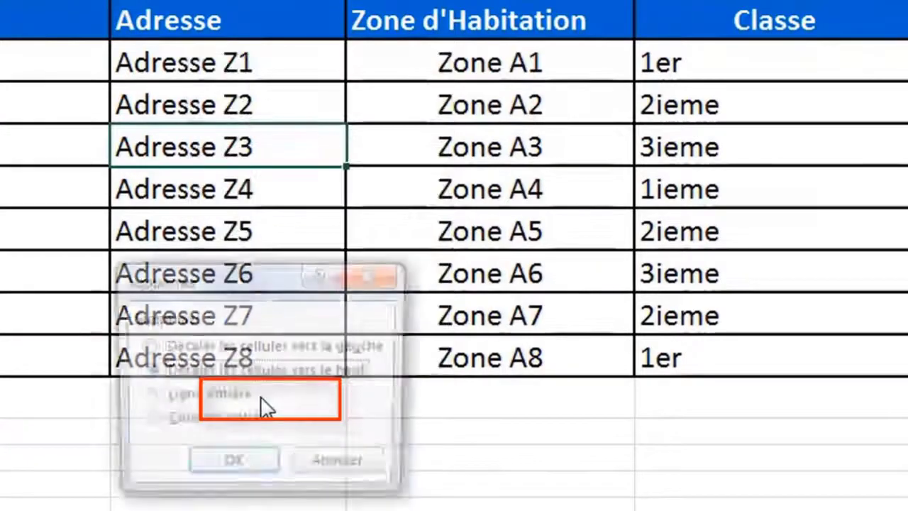
left_click(148, 421)
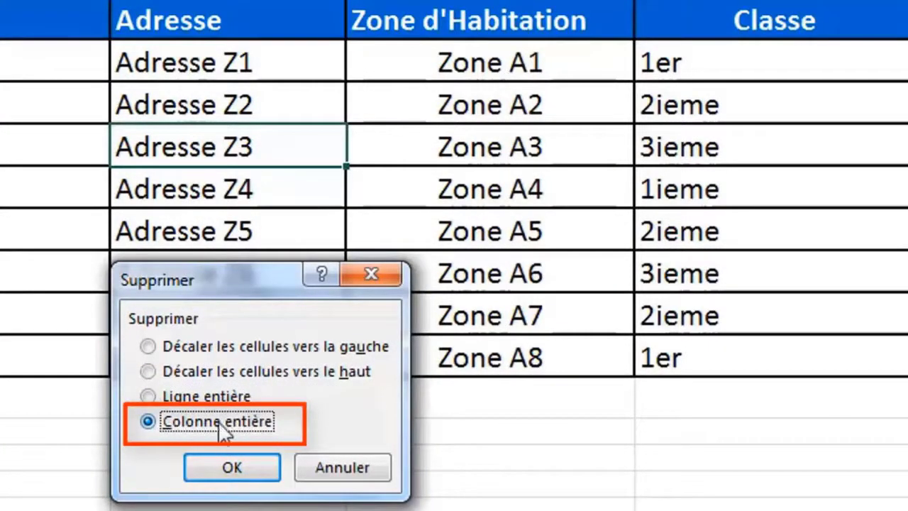
left_click(230, 471)
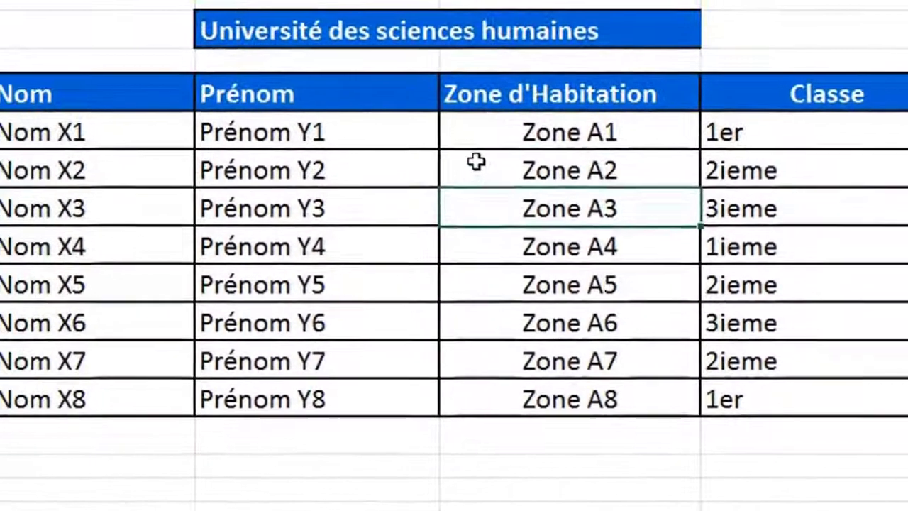
Step: Undo the deletion of the Adresse column
left_click(475, 162)
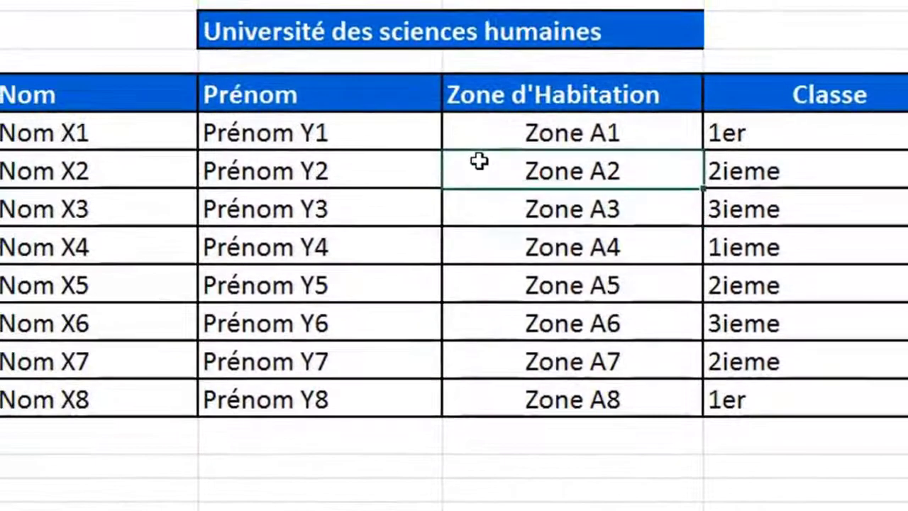
left_click(456, 128)
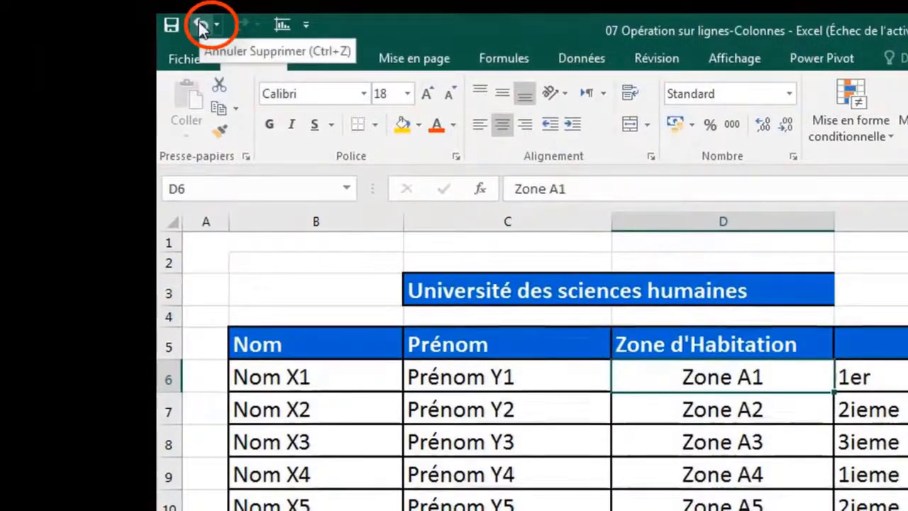
left_click(201, 27)
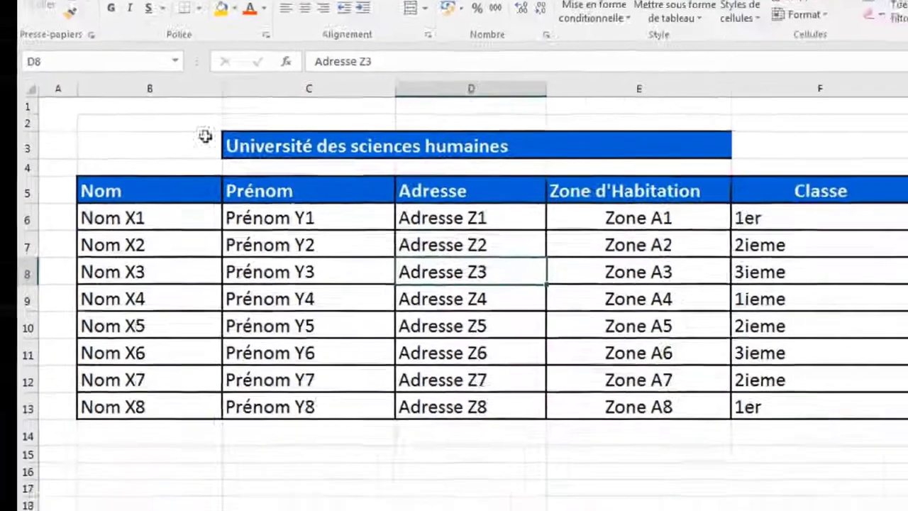
left_click(596, 409)
left_click(424, 203)
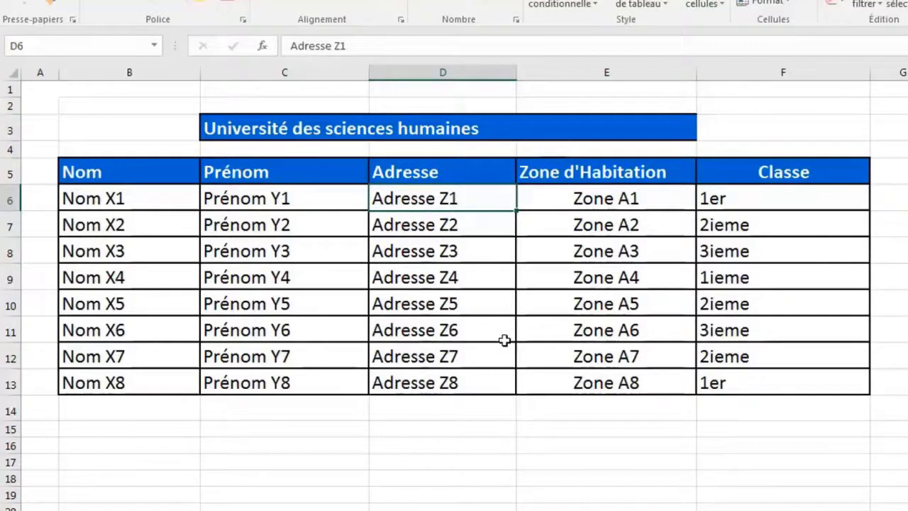
left_click(455, 175)
left_click(543, 178)
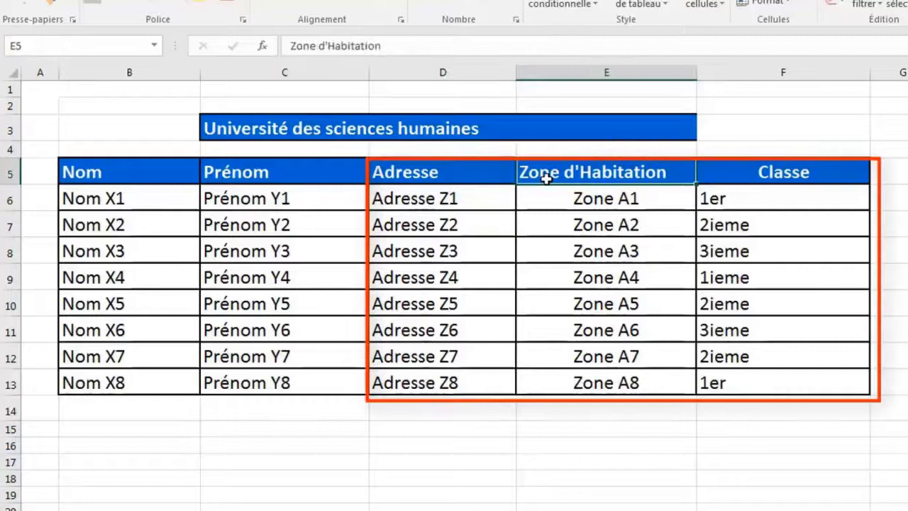
left_click(776, 171)
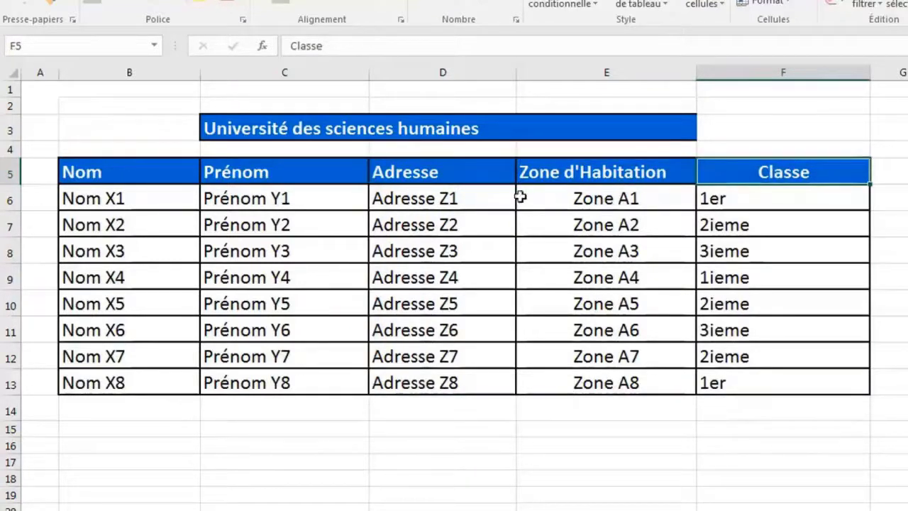
left_click(448, 203)
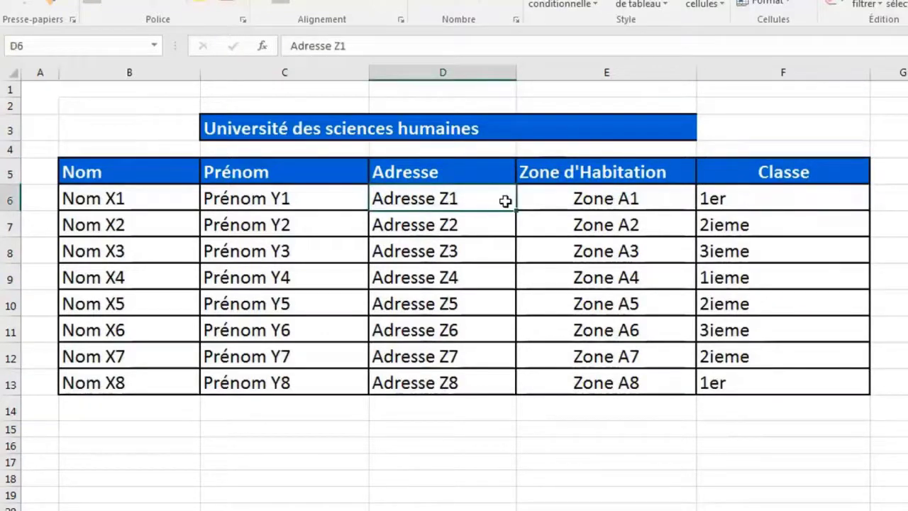
left_click(400, 233)
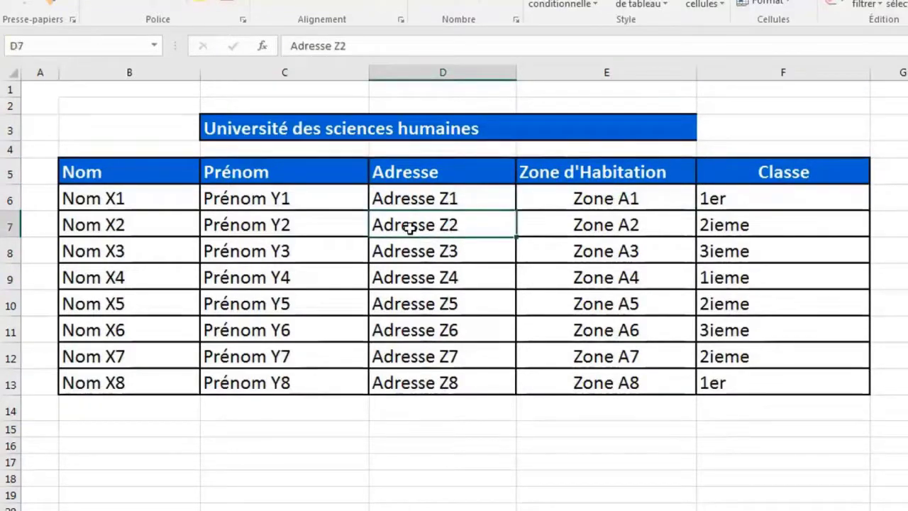
Step: Delete the sheet columns Adresse, Zone d'Habitation and Classe together from the Université des sciences humaines table
left_click_drag(490, 224, 747, 225)
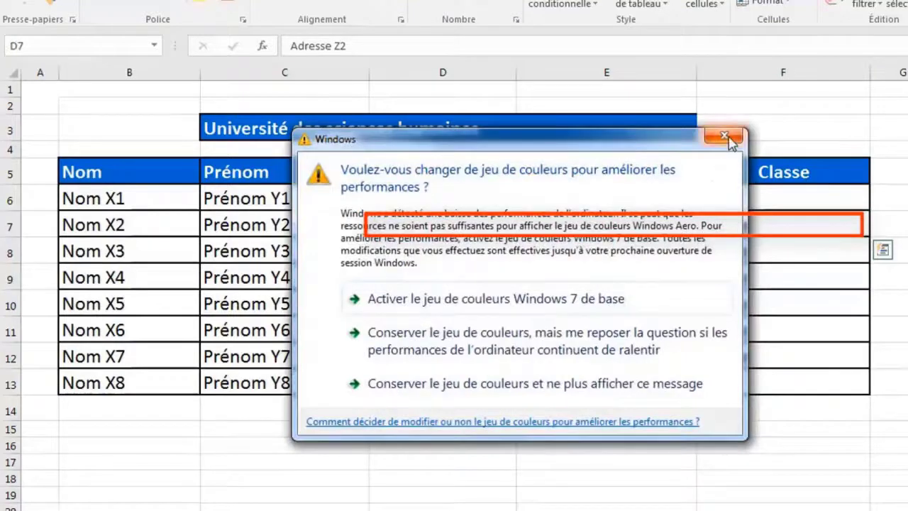
left_click(730, 138)
left_click(695, 225)
mouse_move(479, 182)
left_mouse_down()
mouse_move(586, 429)
mouse_move(777, 358)
mouse_move(797, 386)
left_mouse_up()
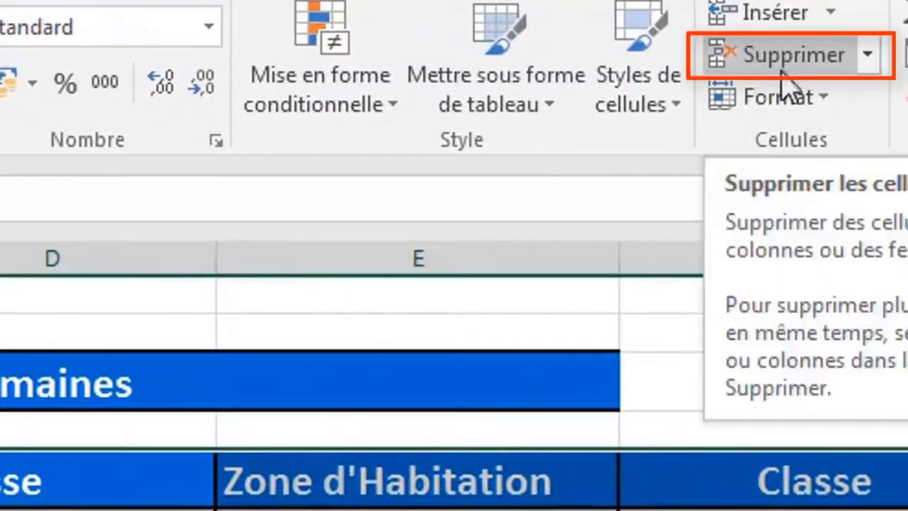
left_click(865, 56)
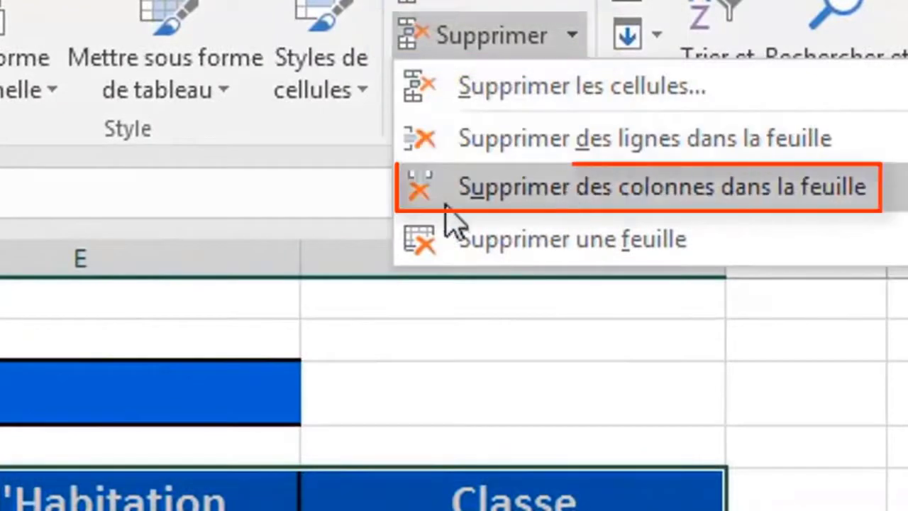
left_click(589, 220)
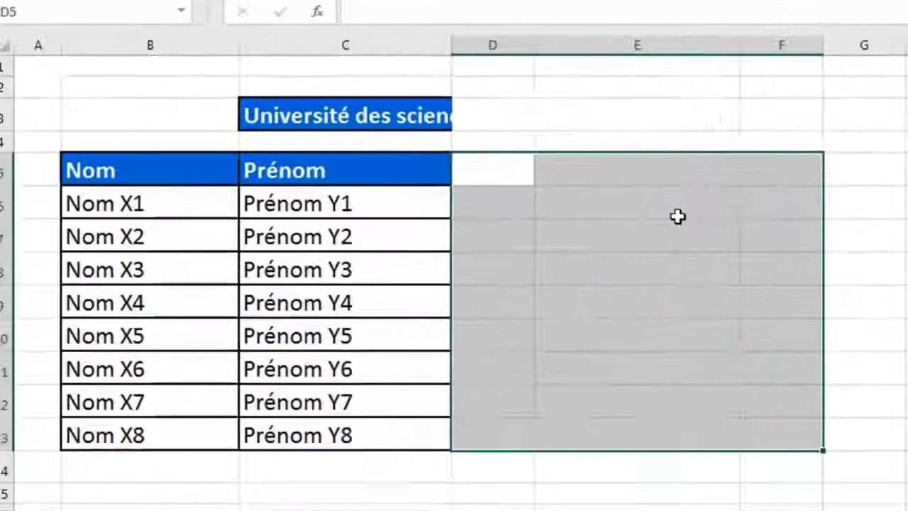
left_click(677, 217)
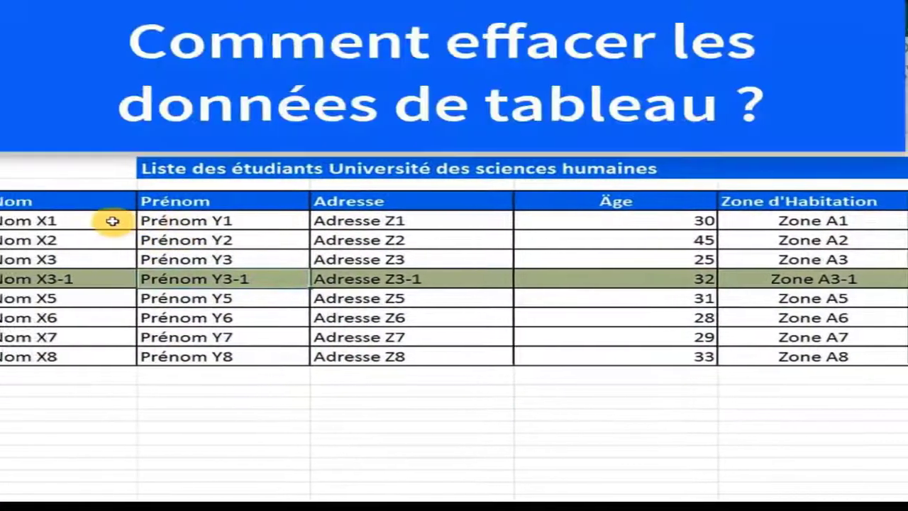
left_click_drag(135, 219, 907, 362)
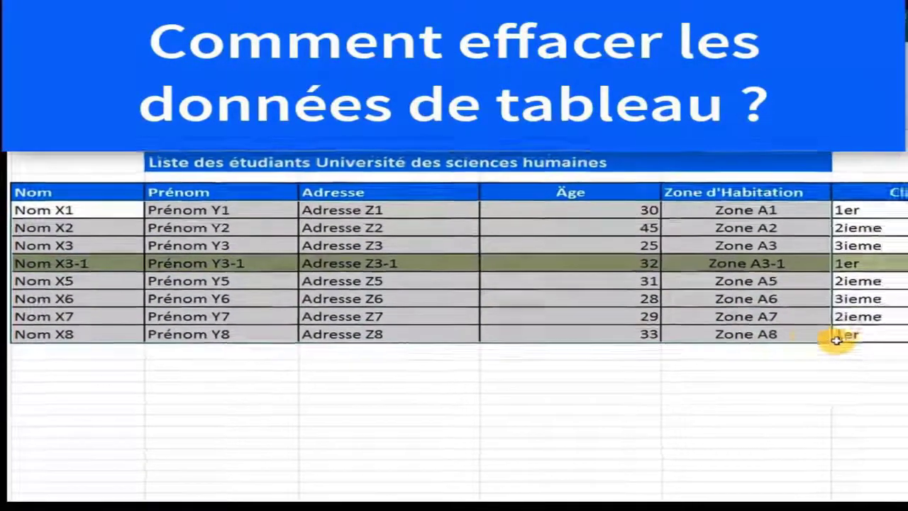
left_click_drag(837, 339, 865, 341)
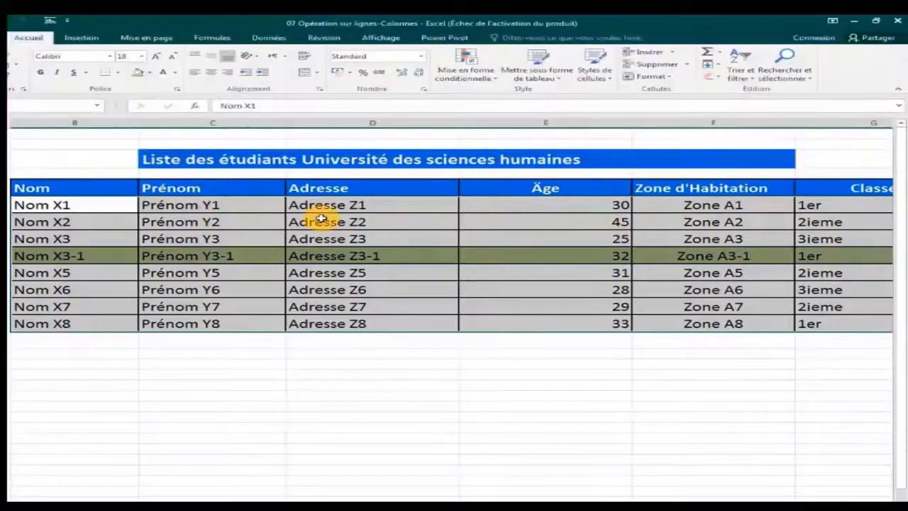
left_click(340, 257)
left_click(61, 181)
left_click_drag(61, 182, 786, 191)
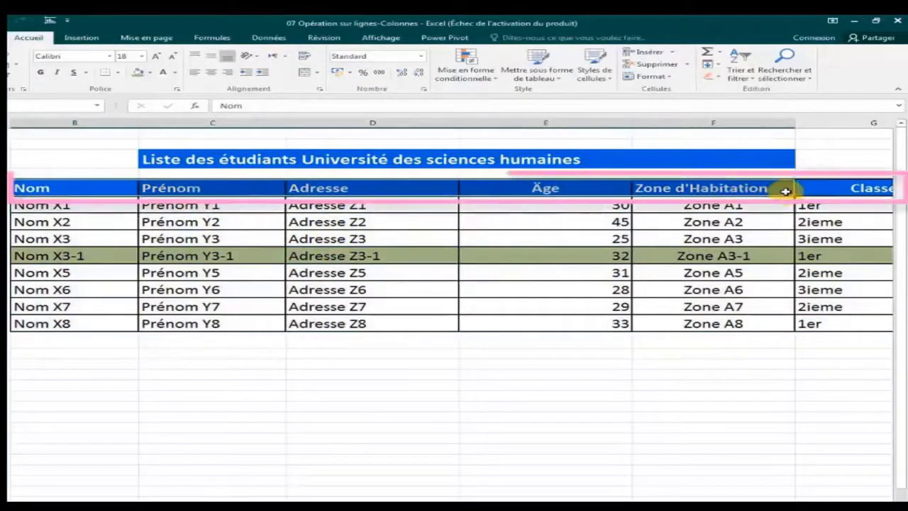
left_click(95, 251)
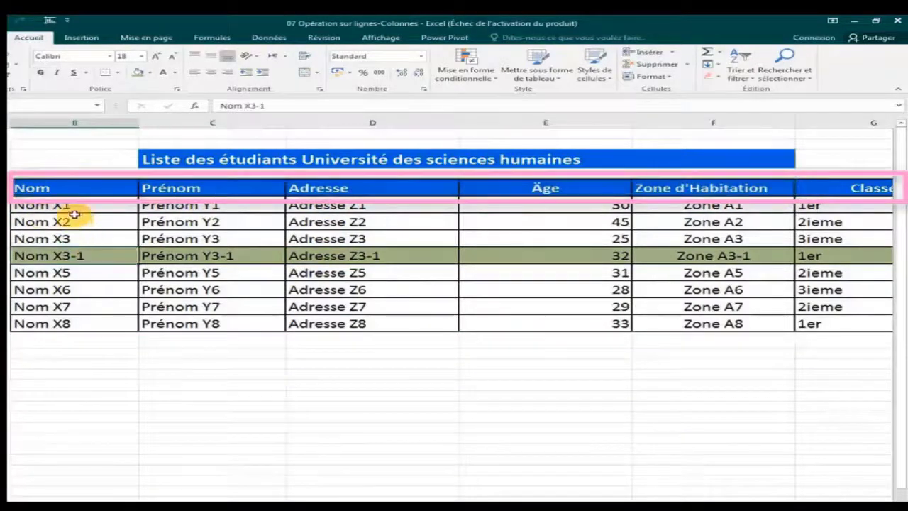
mouse_move(73, 206)
left_mouse_down()
mouse_move(92, 317)
mouse_move(263, 328)
mouse_move(841, 319)
left_mouse_up()
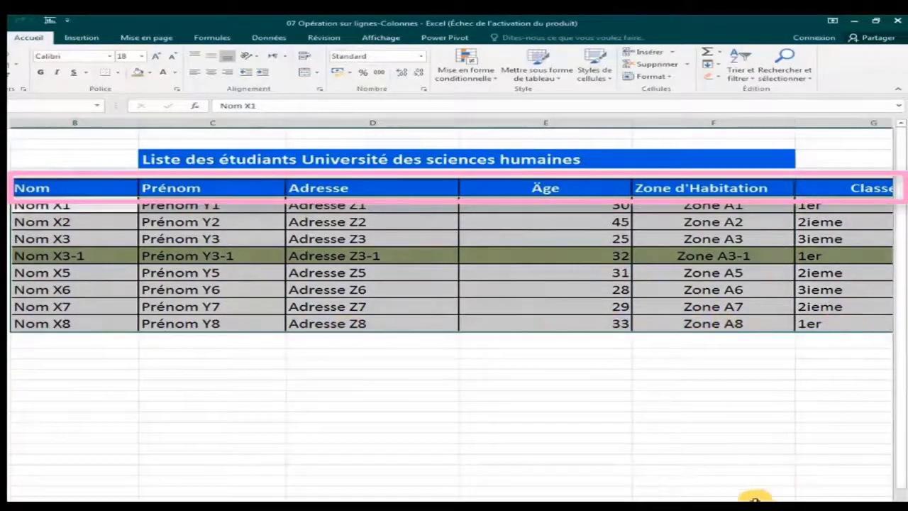
scroll(339, 253, "right", 1)
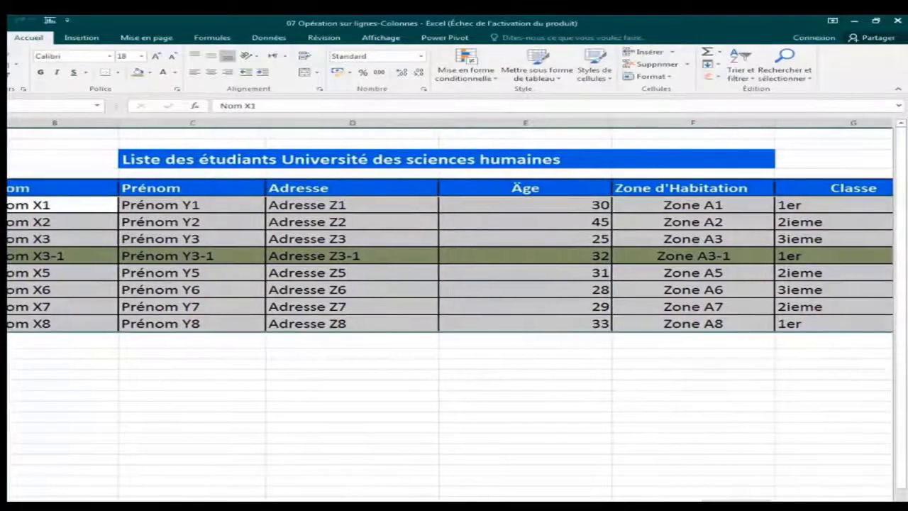
left_click(348, 351)
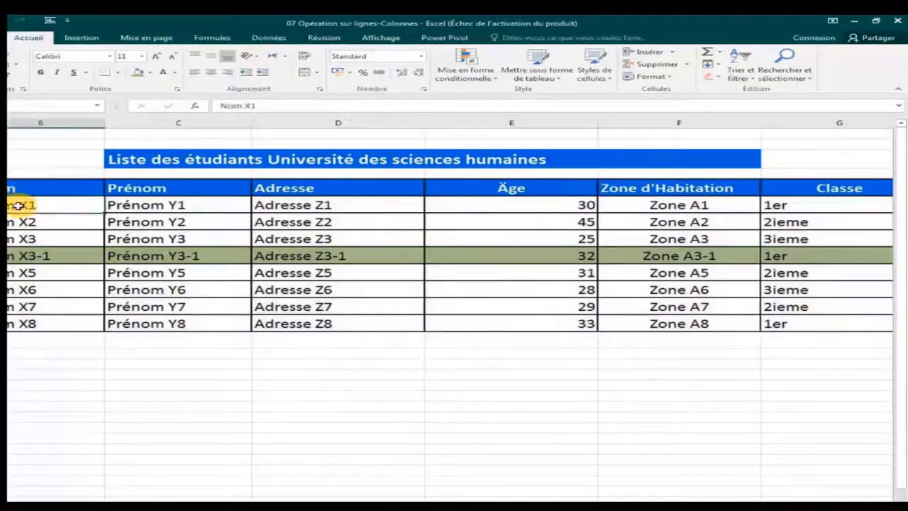
Step: Clear the contents of all student data rows from Nom X1 to Nom X8, keeping the header row and formatting
left_click_drag(17, 205, 826, 324)
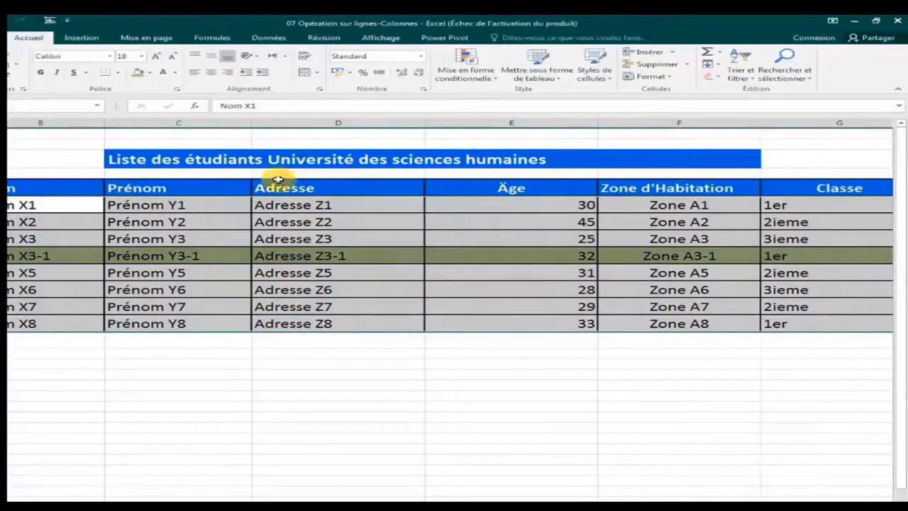
left_click(269, 38)
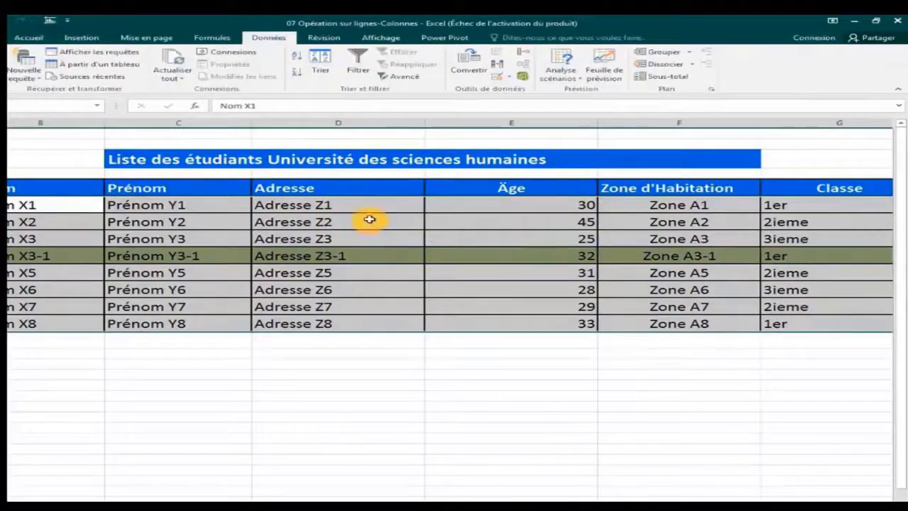
right_click(364, 228)
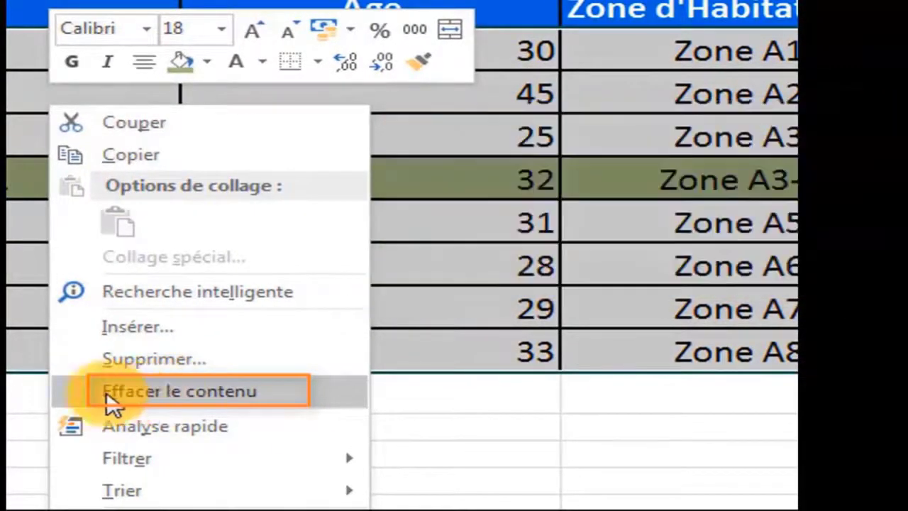
left_click(180, 399)
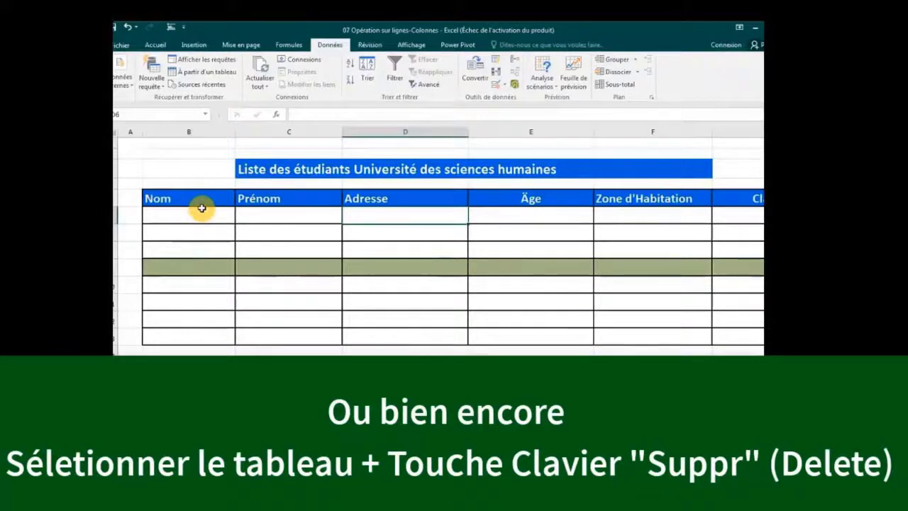
left_click(671, 328)
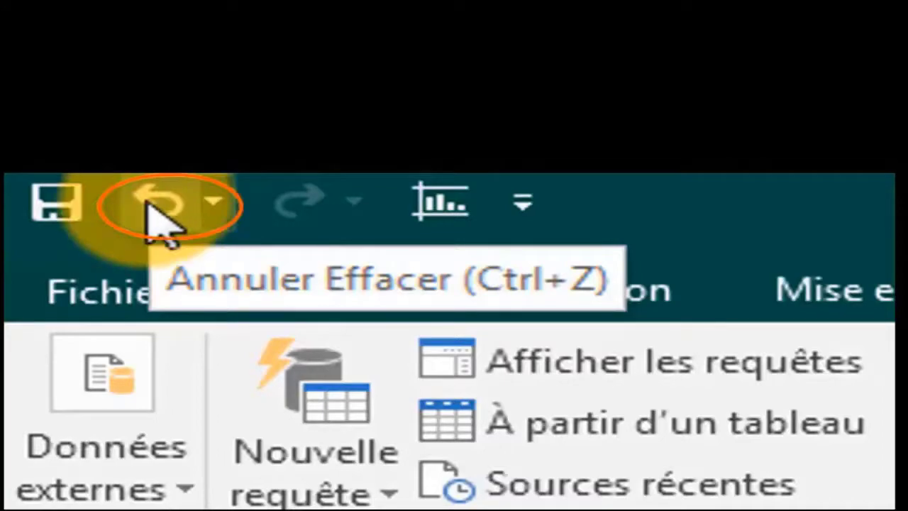
Step: Undo the clearing of the student data and reselect the rows from Nom X1 to Nom X8
left_click(148, 201)
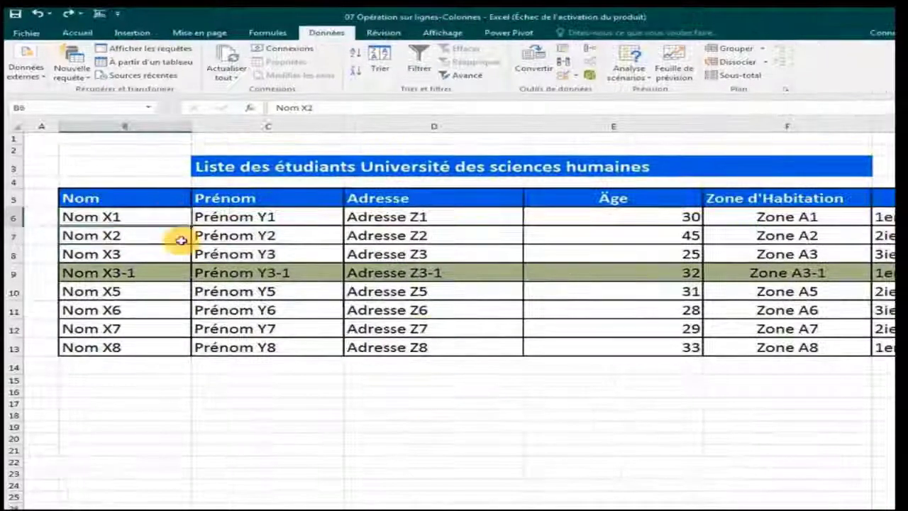
left_click_drag(178, 217, 890, 352)
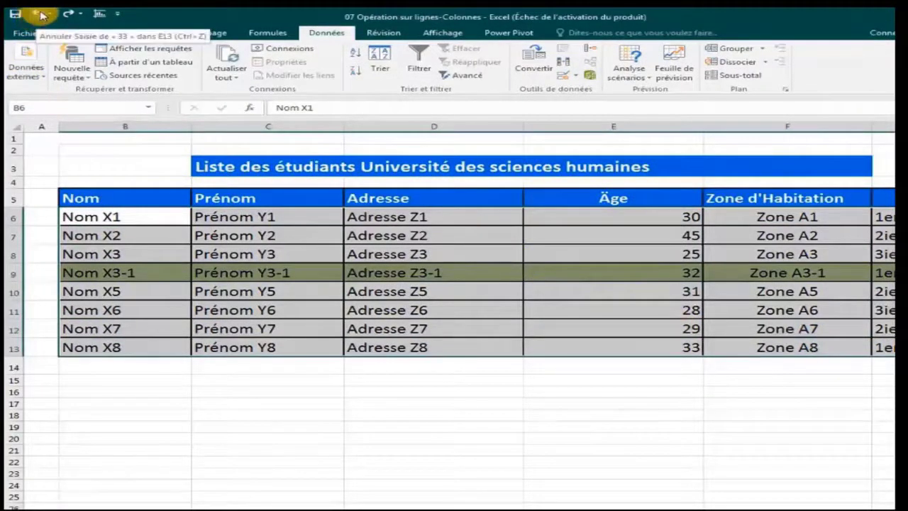
left_click(314, 416)
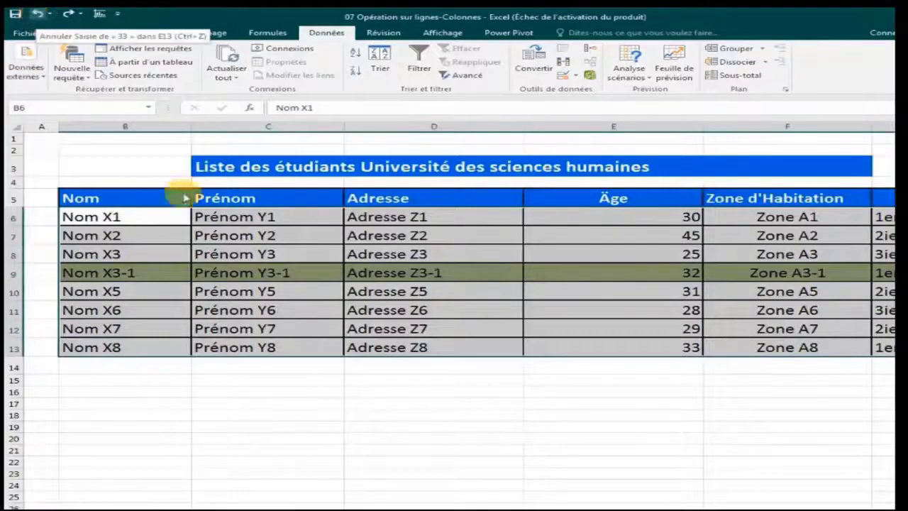
left_click(315, 416)
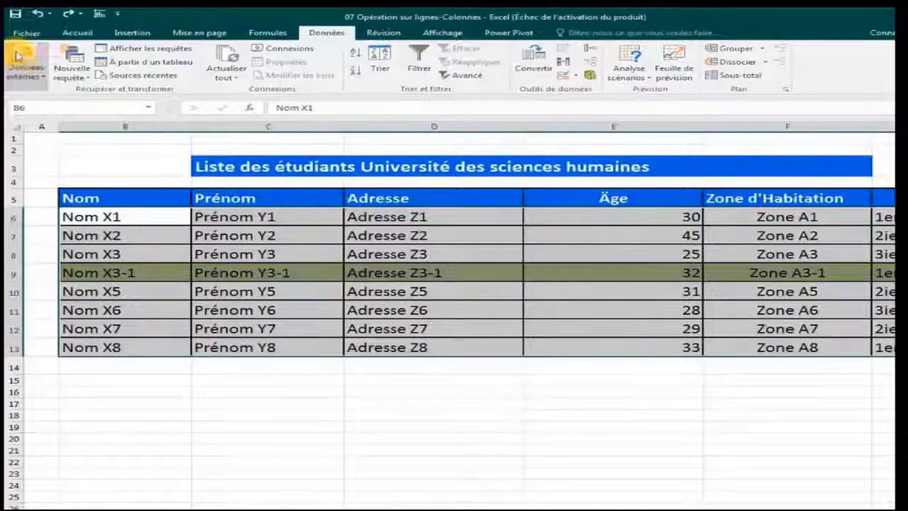